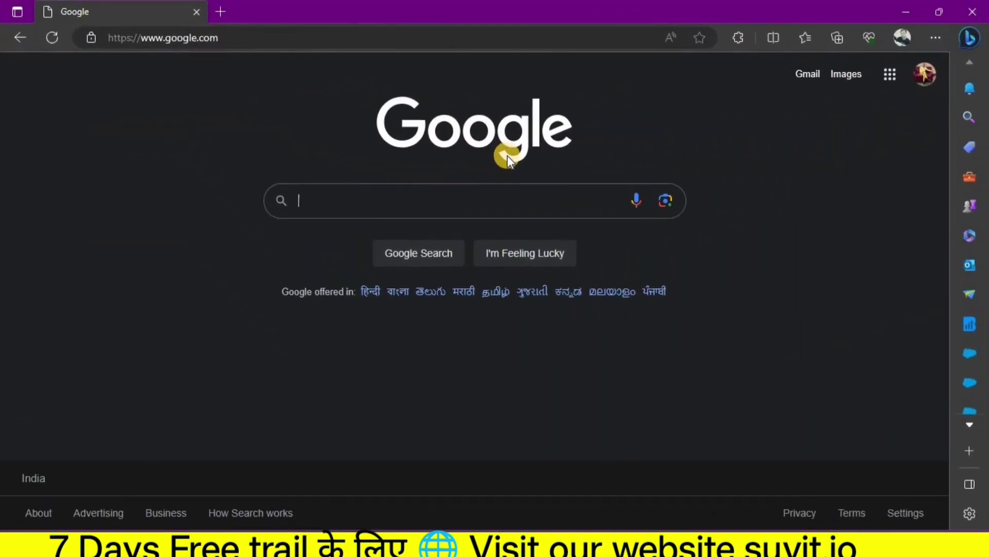
Search Google for 'suvit' and open the suvit.io home page.
text(suv)
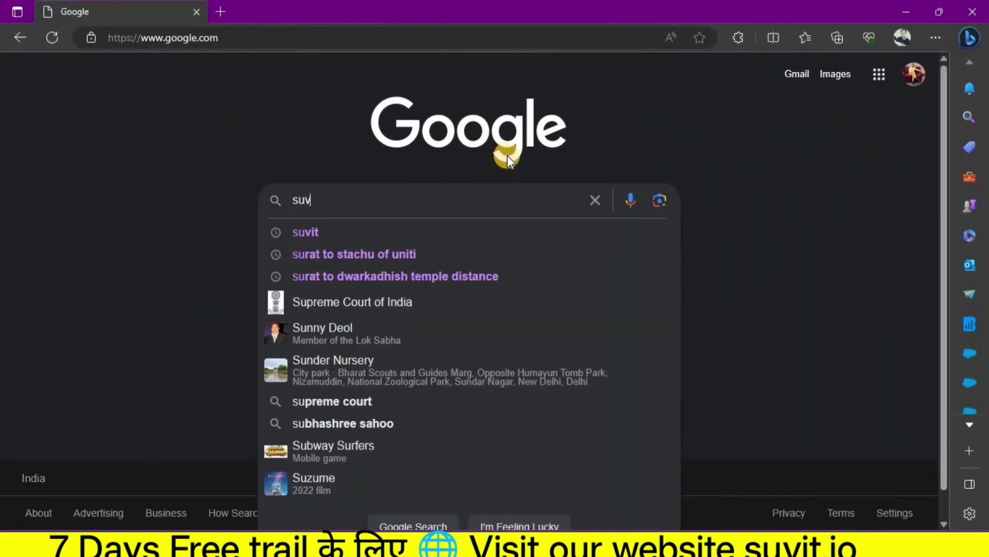
text(it)
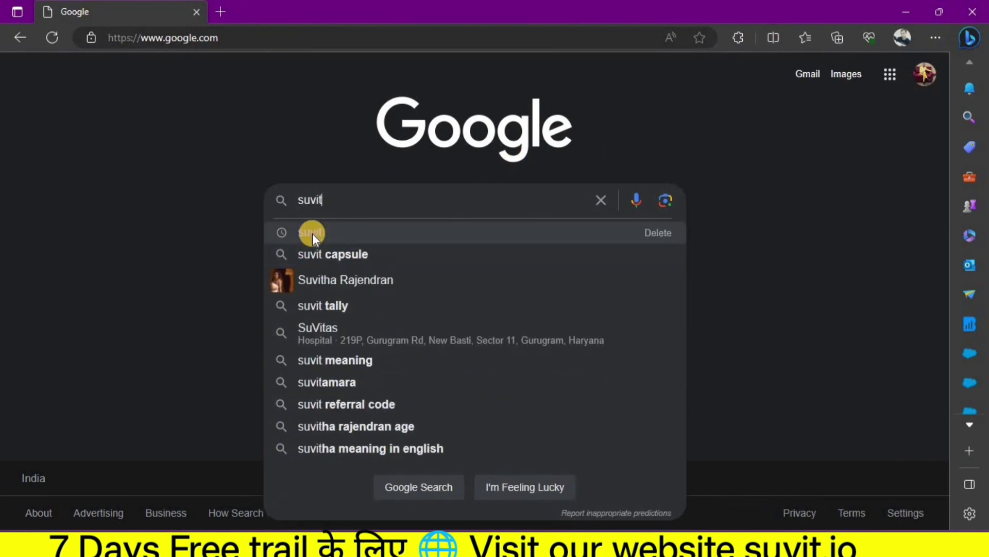
click(313, 233)
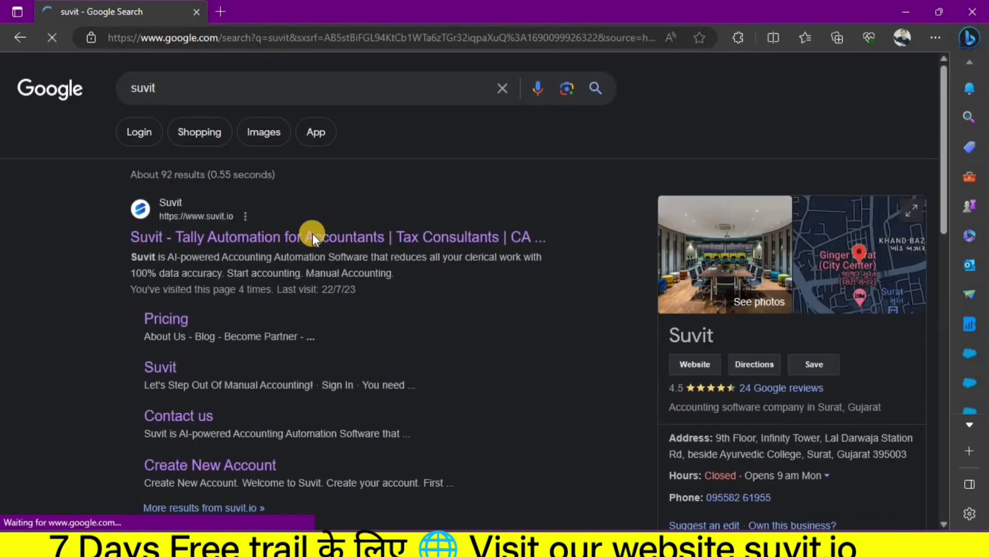
click(210, 238)
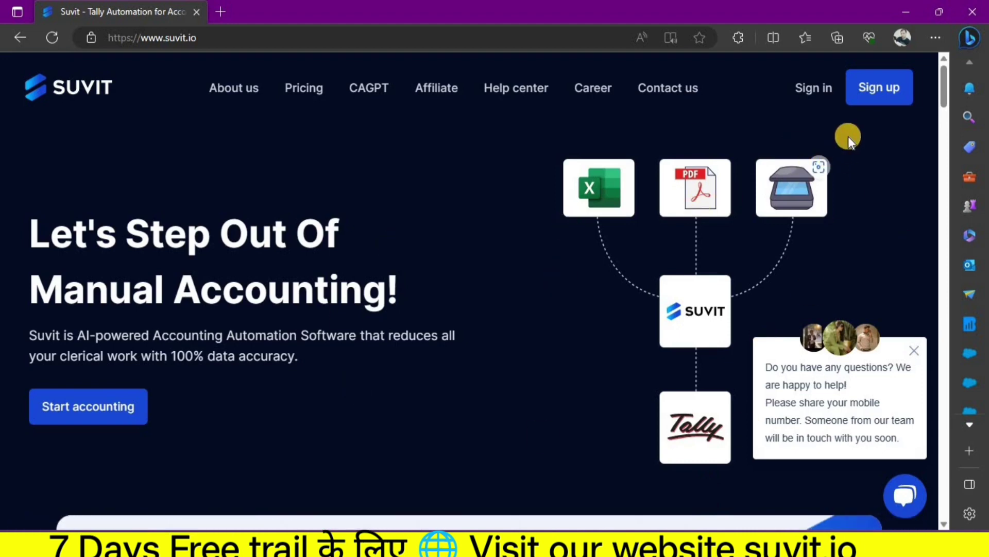
Sign up for a Suvit Business account with the user's name, email and password.
click(871, 96)
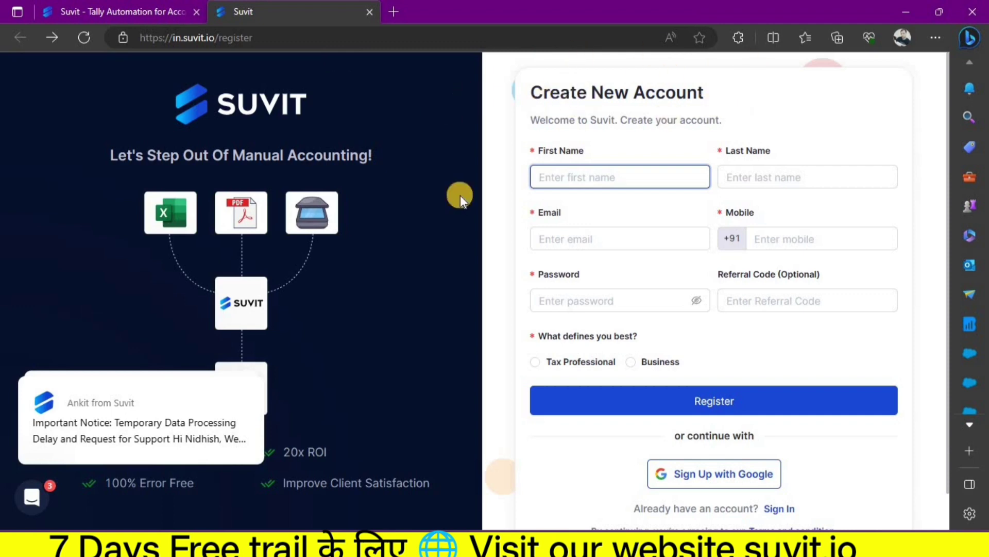
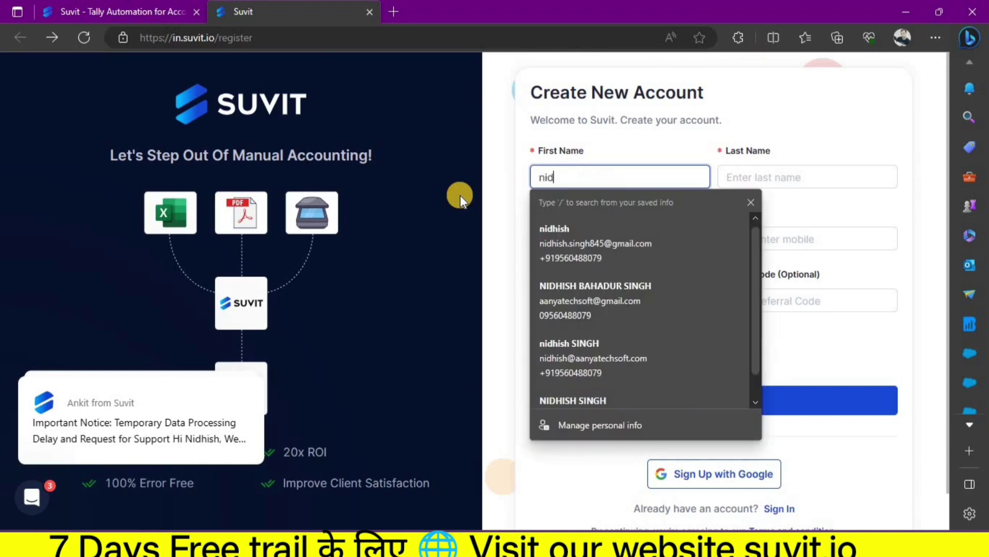
click(753, 175)
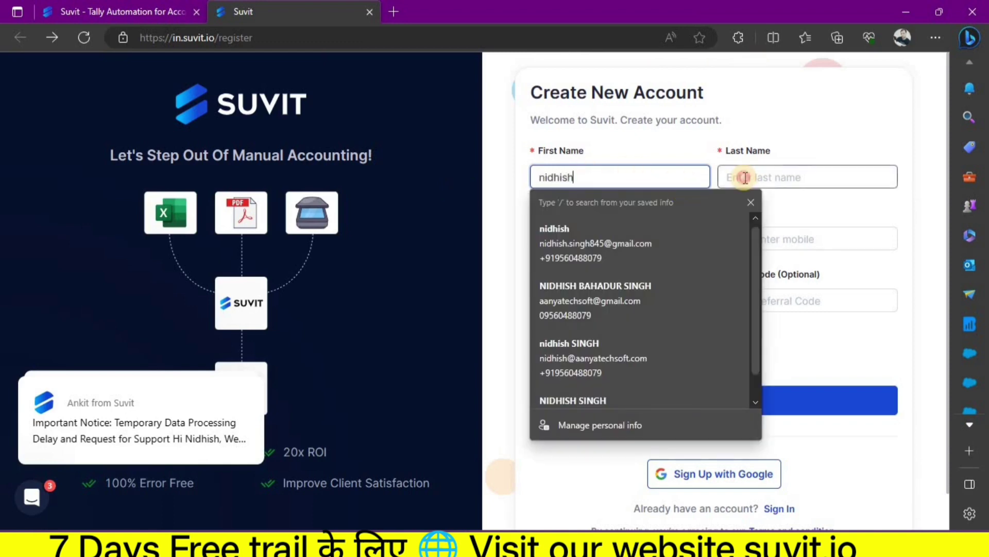
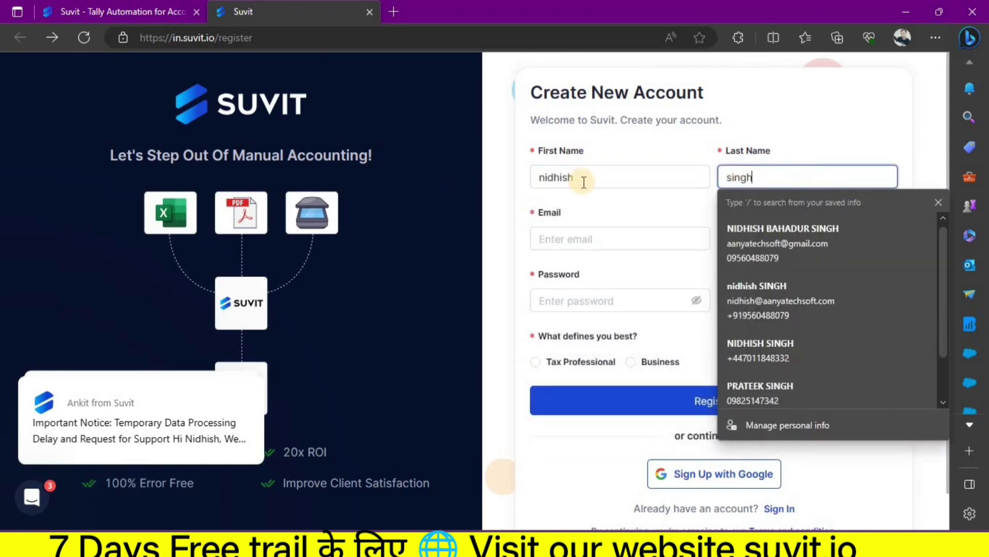
click(565, 243)
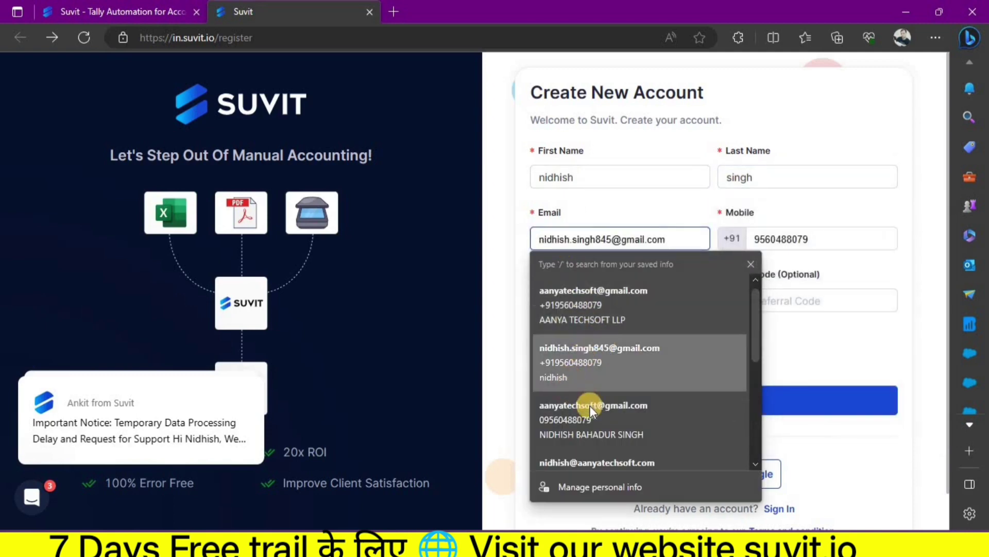
scroll(598, 454, down, 1)
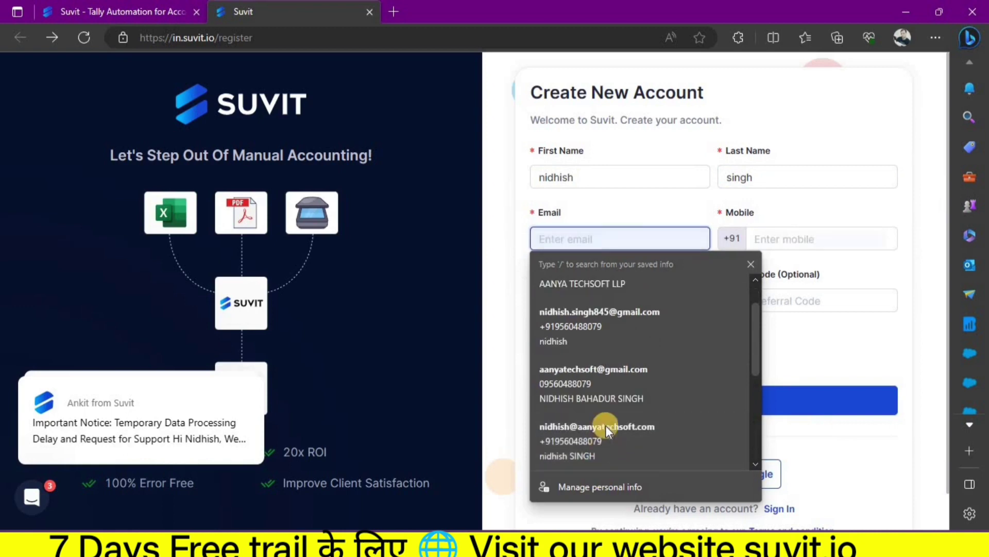
click(603, 440)
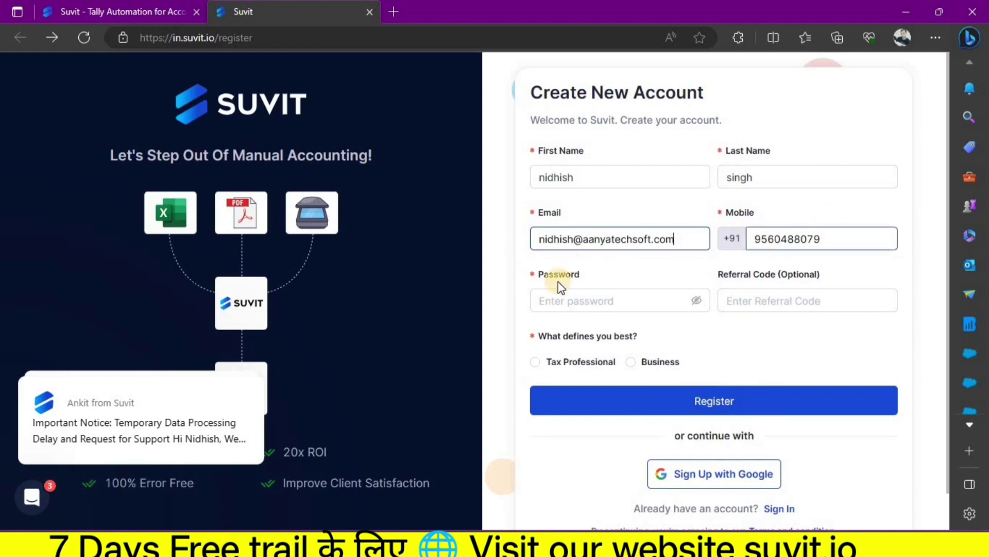
click(547, 298)
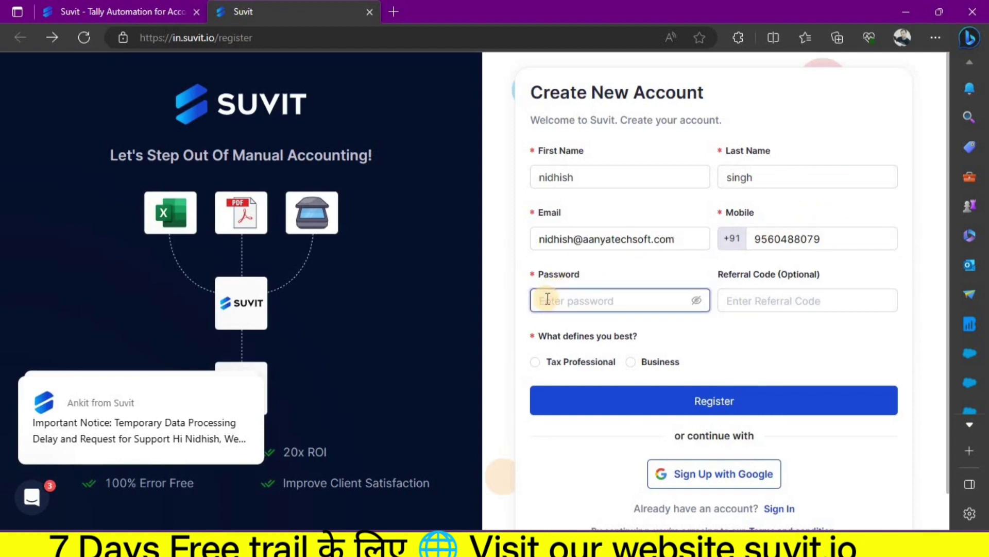
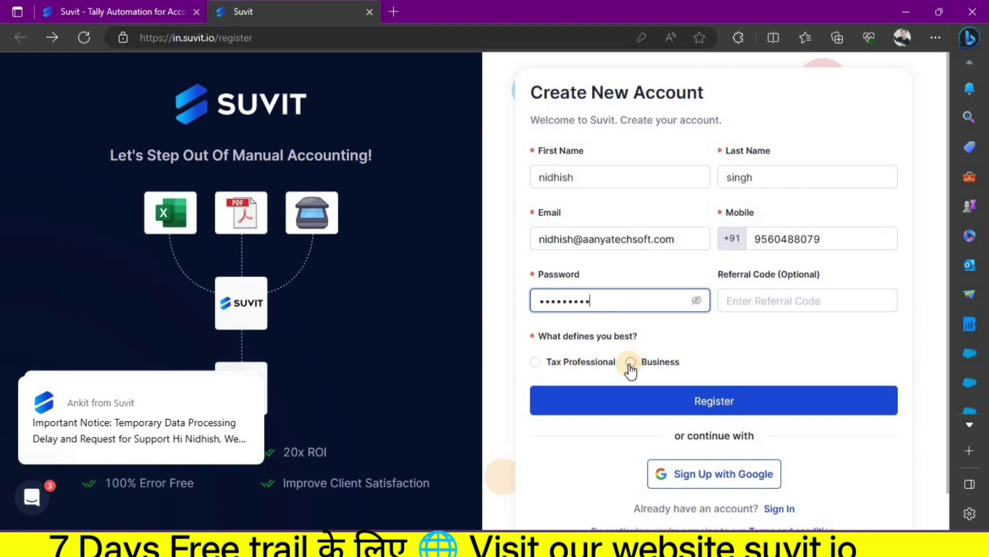
click(630, 363)
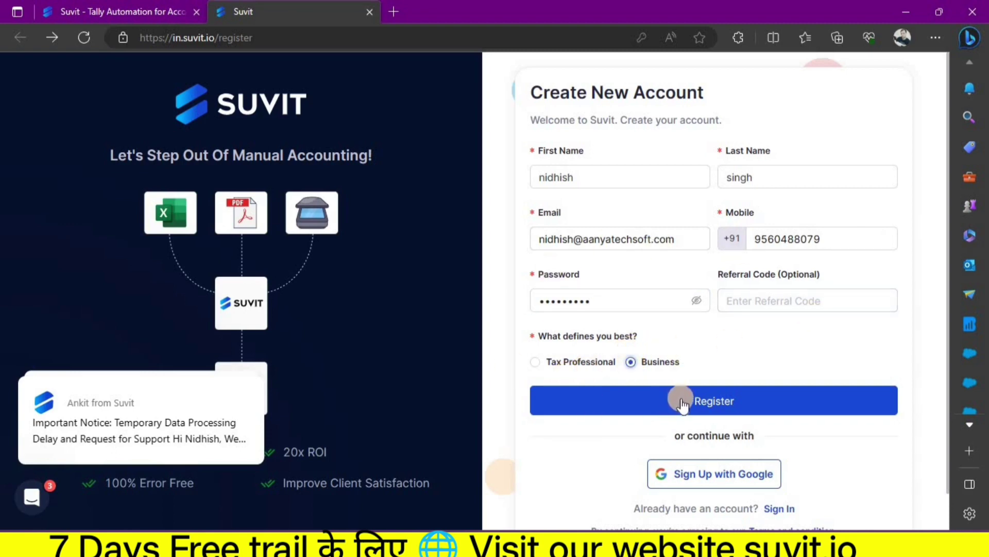
click(679, 402)
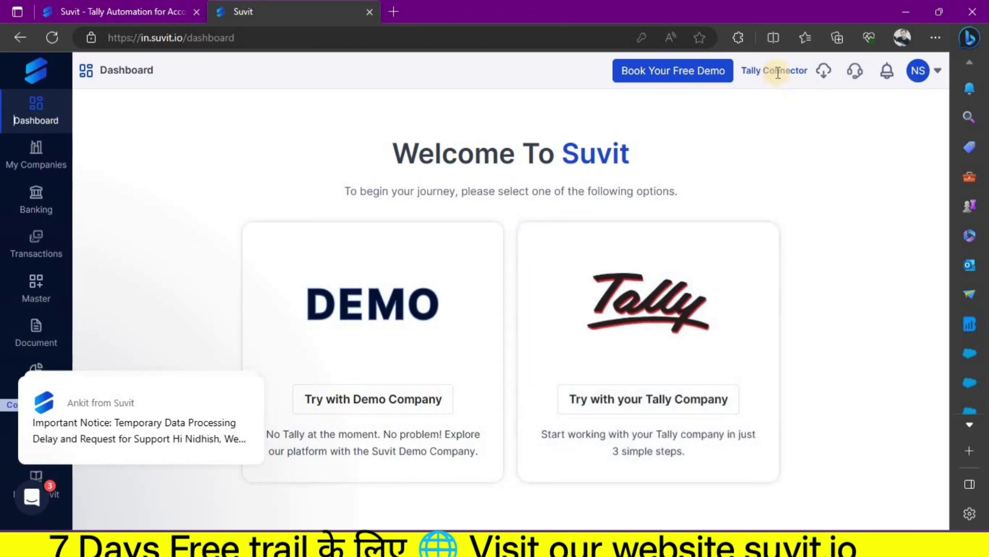
Download the 64-bit Tally Connector installer, Suvit (4).exe, from the dashboard.
click(822, 76)
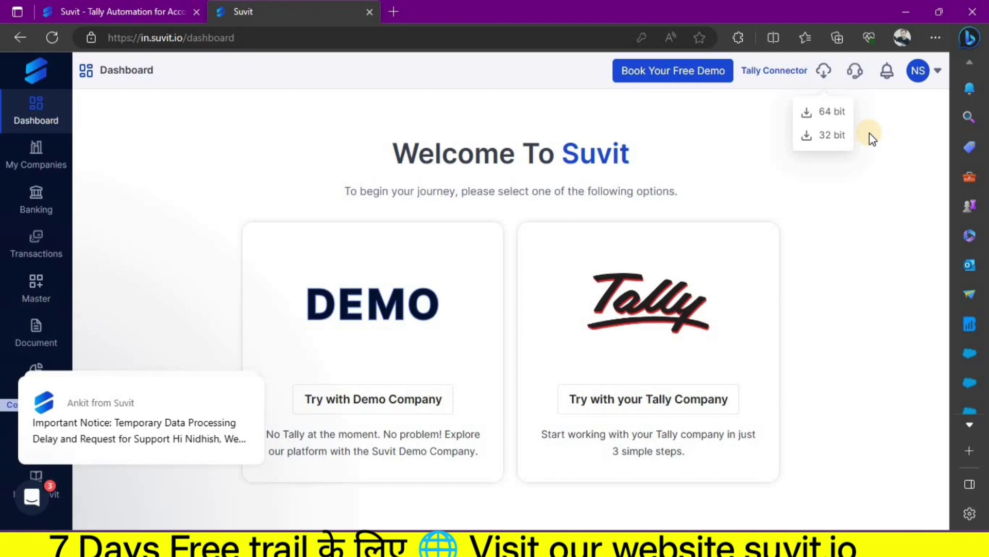
click(832, 117)
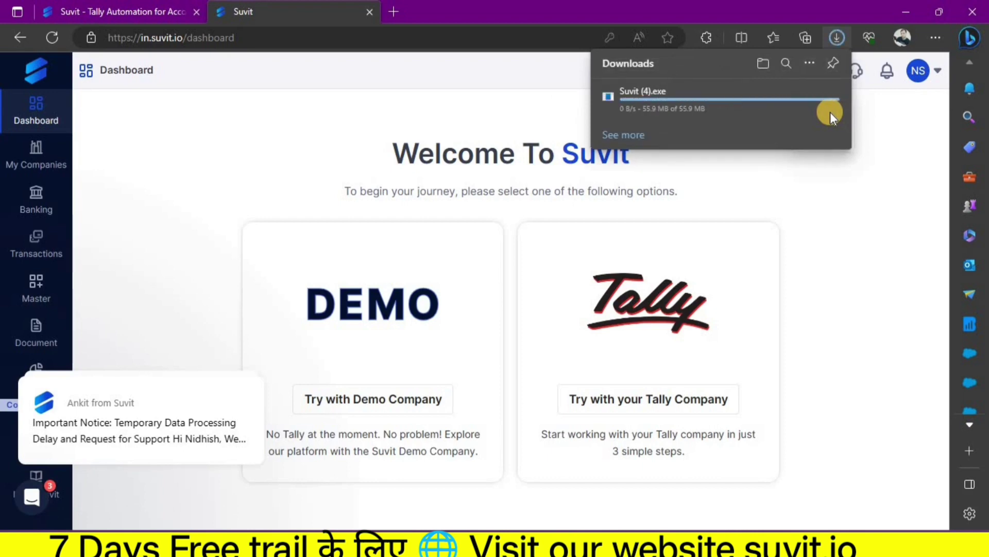
Run Suvit (4).exe from the Downloads folder and minimise the browser.
click(788, 97)
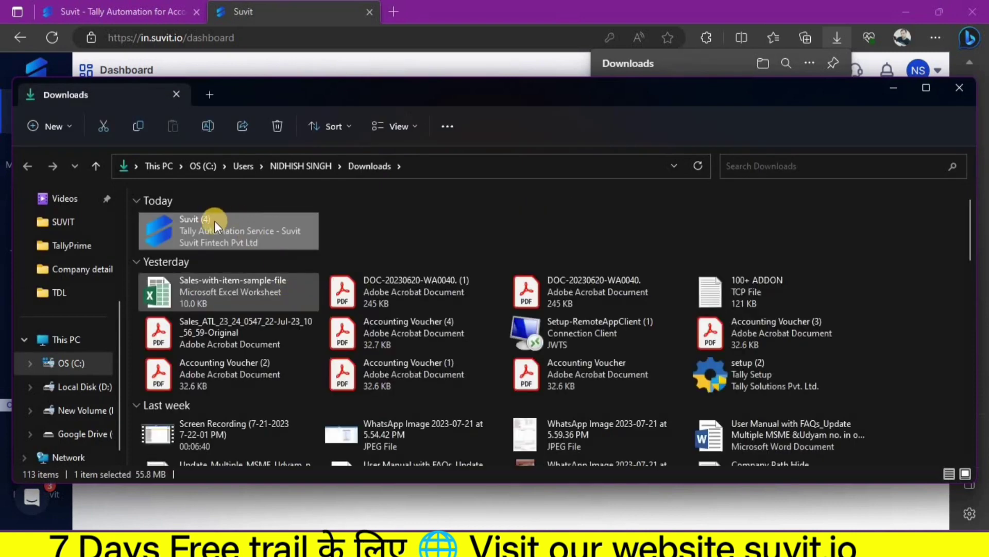
double_click(213, 224)
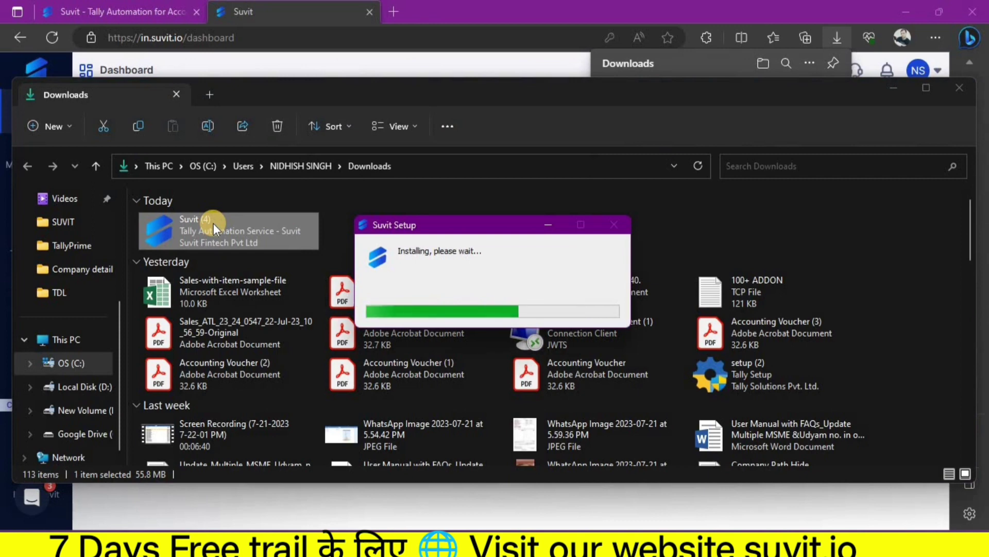
click(906, 11)
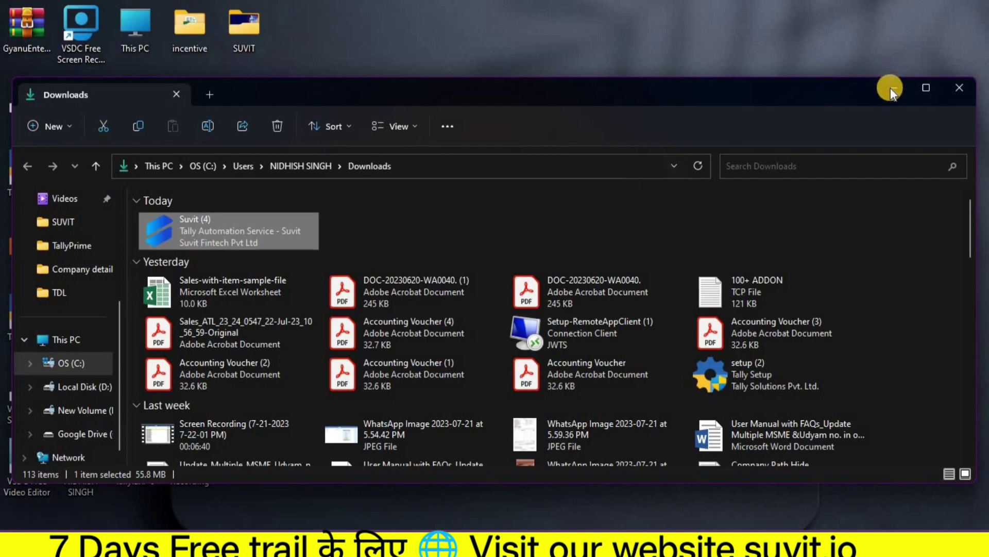
Sign in to the Tally Connector with mobile number and password, then launch TallyPrime.
click(893, 88)
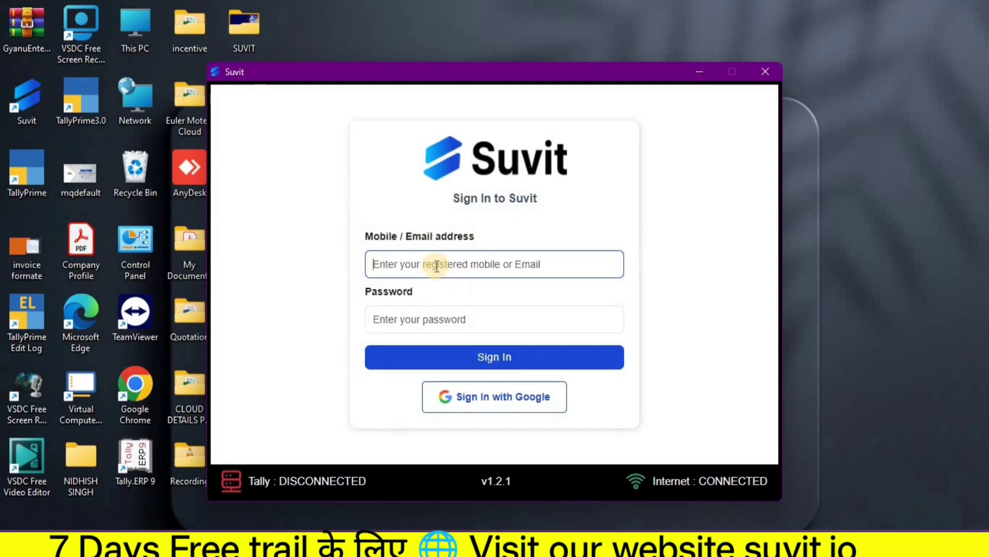
text(9560488)
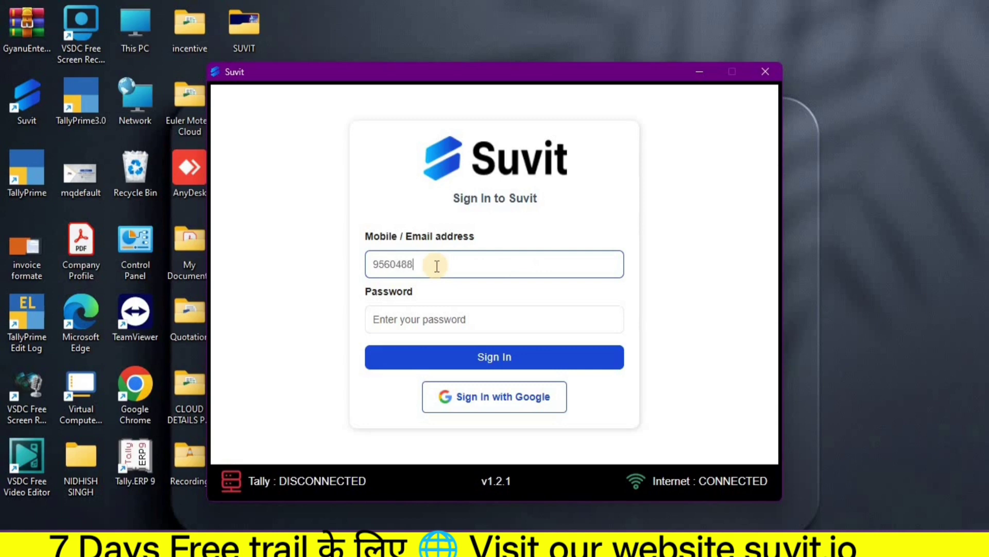
text(9)
click(421, 324)
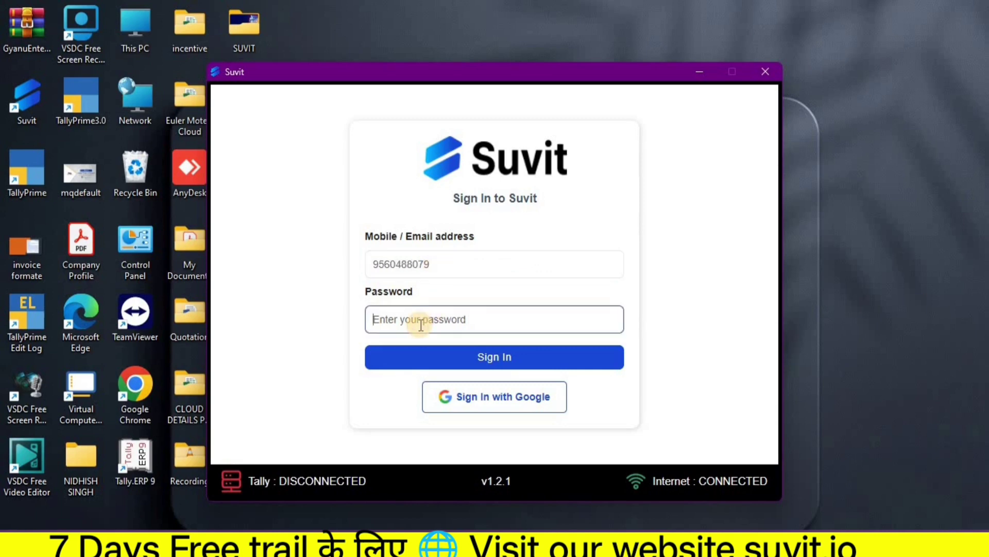
text(1)
click(479, 360)
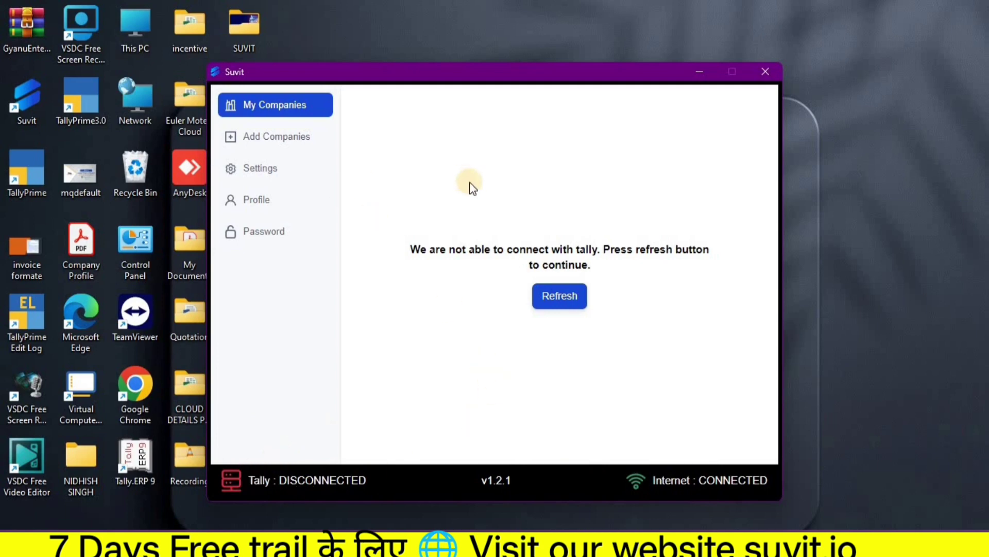
click(283, 148)
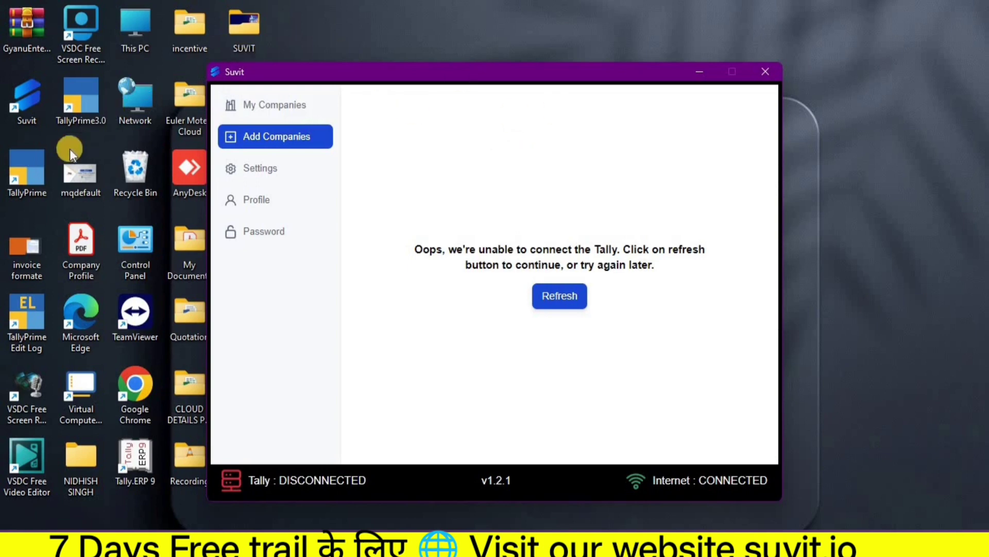
double_click(30, 171)
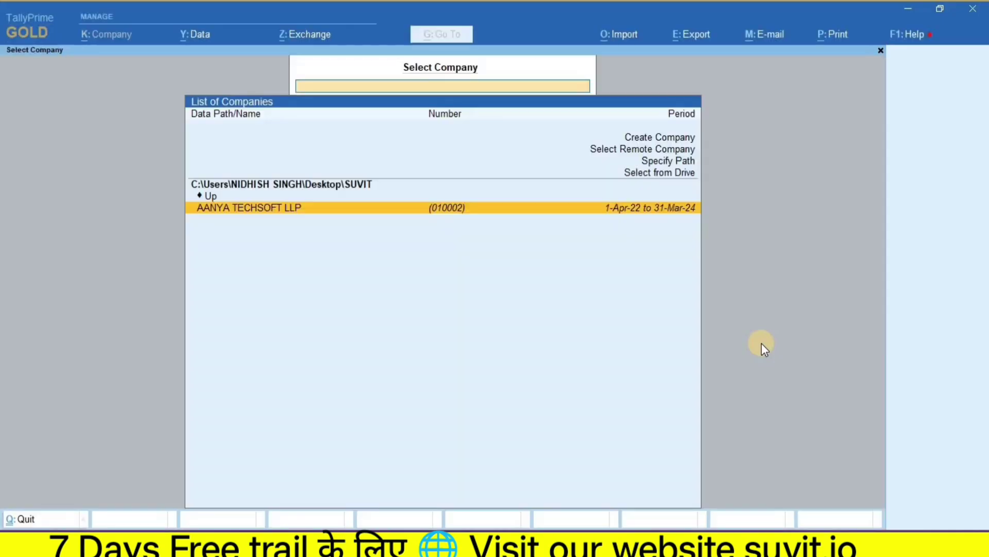
Load AANYA TECHSOFT LLP in TallyPrime and refresh the connector to show Tally connected.
key(Return)
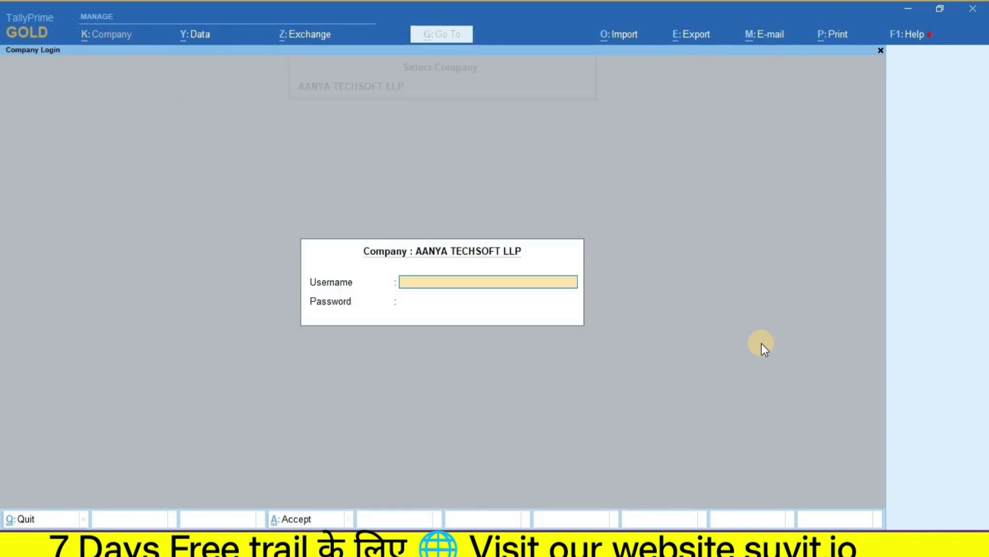
text(a)
key(Return)
key(Return)
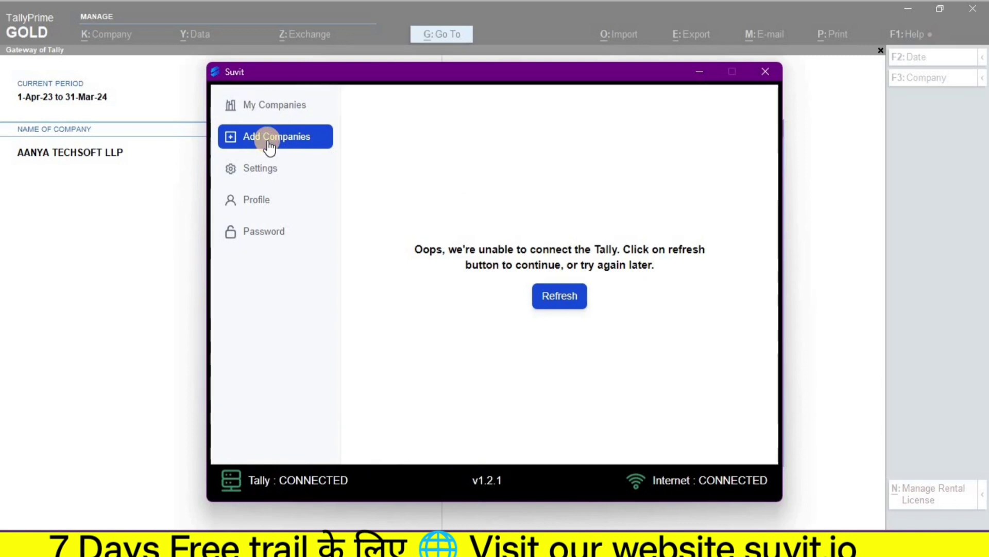
click(558, 290)
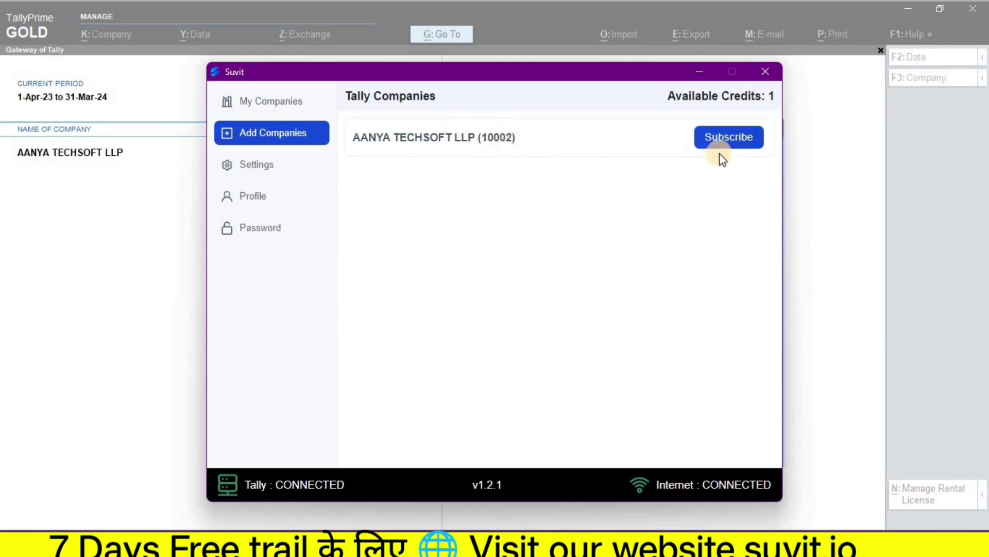
Subscribe AANYA TECHSOFT LLP (10002) in the Suvit connector and confirm.
click(731, 141)
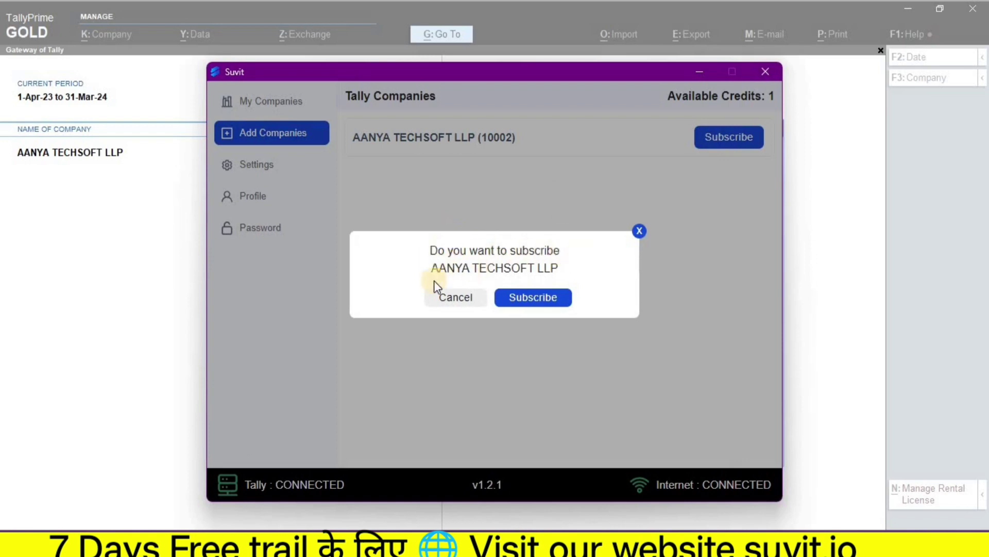
click(544, 298)
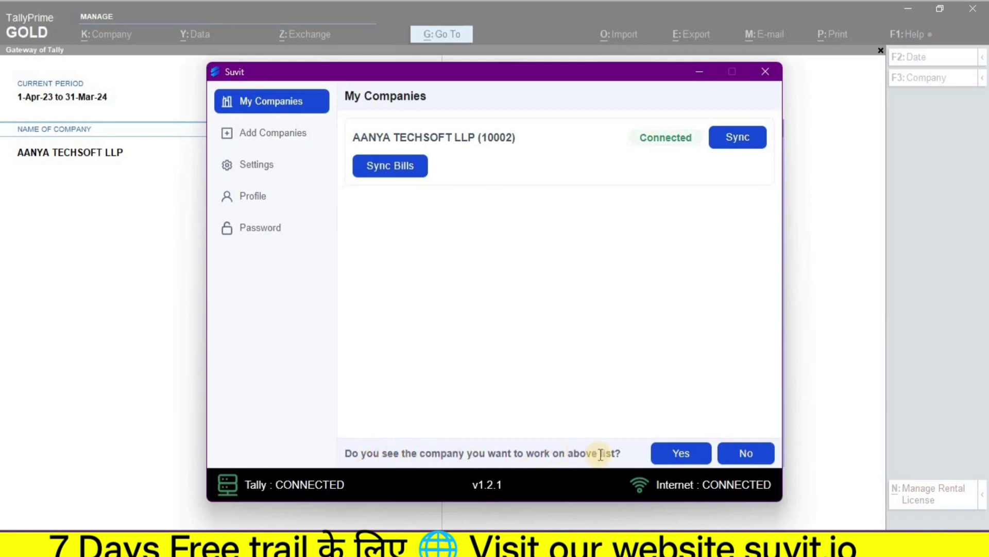
Confirm the company is listed and open the Suvit web dashboard.
click(676, 453)
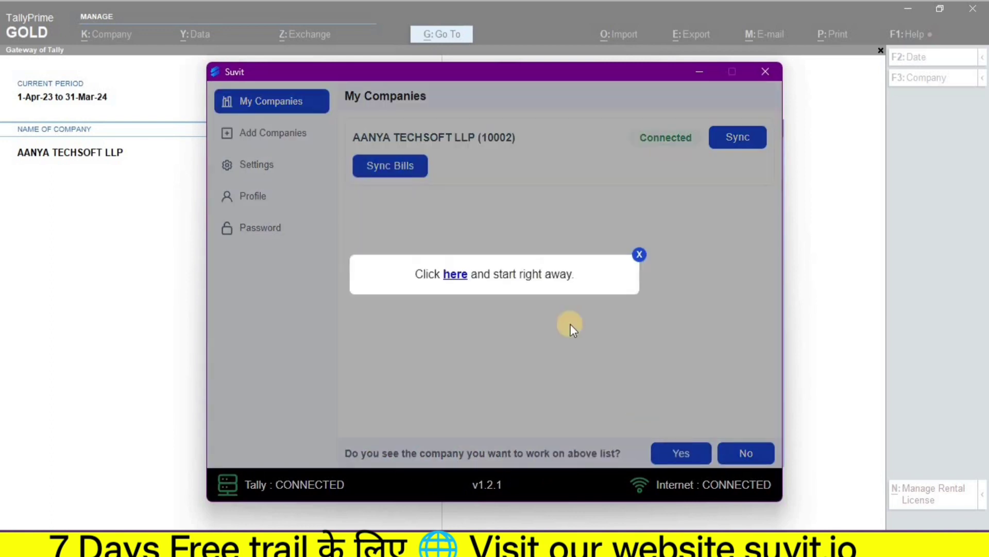
click(456, 275)
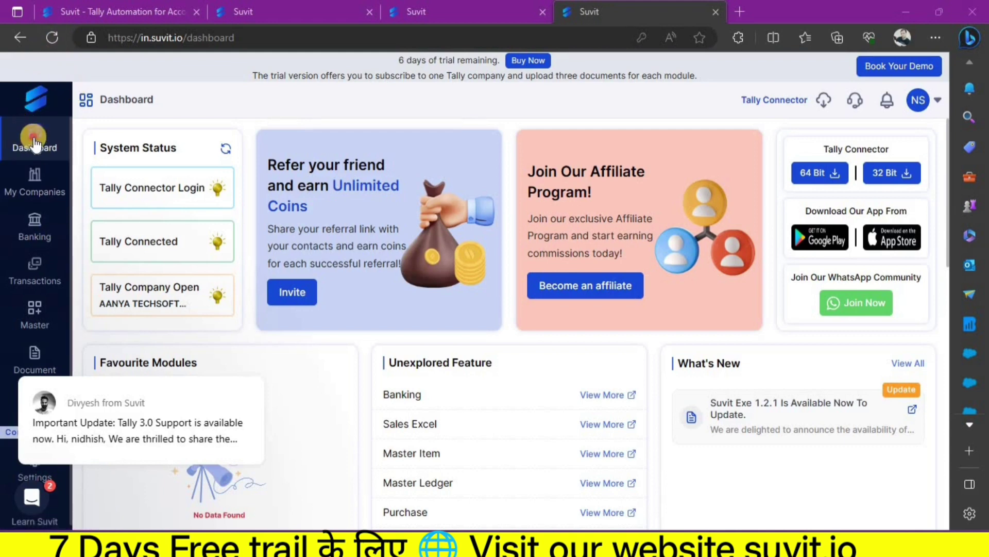
Open My Companies in the browser to see AANYA TECHSOFT LLP enabled with 0/1 credits.
click(34, 136)
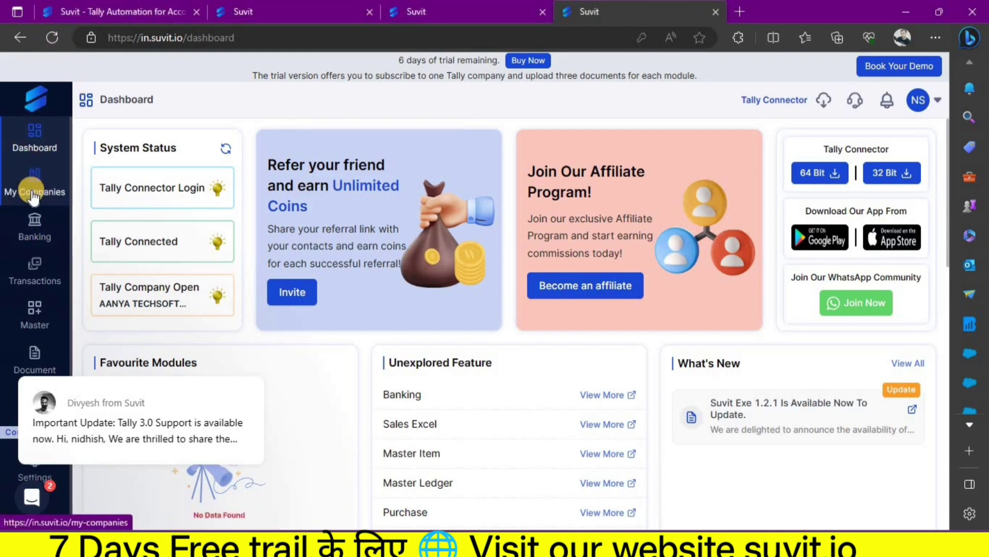
click(32, 194)
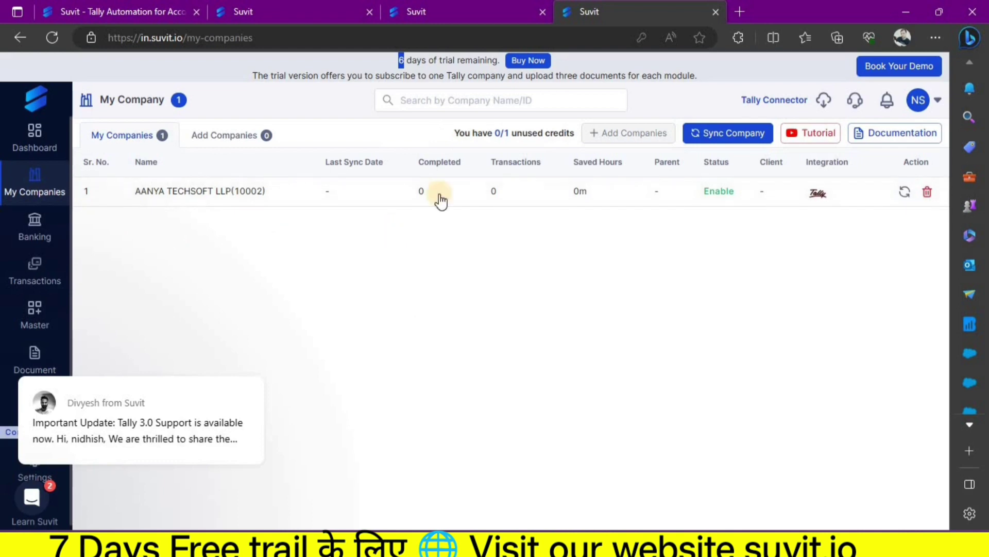
click(721, 189)
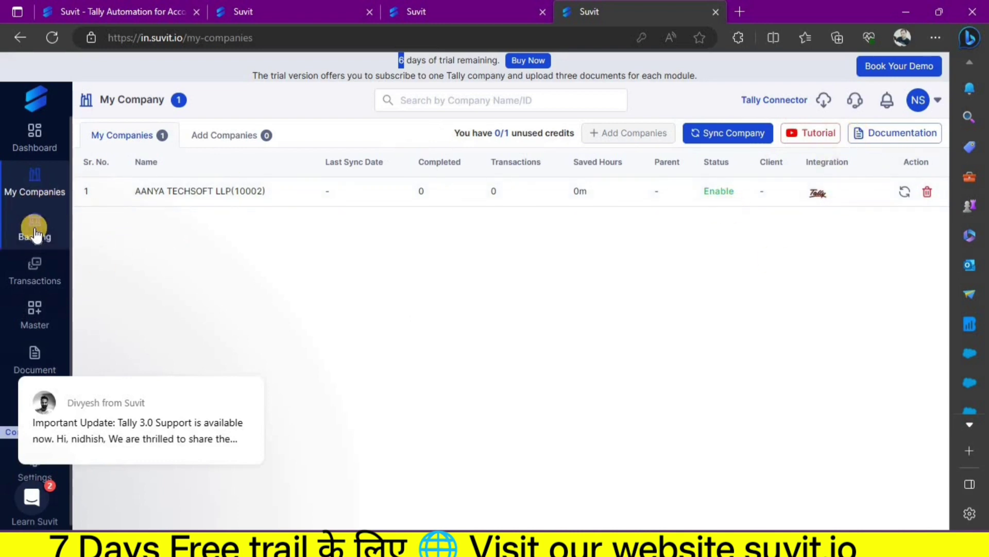
Open the Upload Bank Statement dialog from the Banking page.
click(35, 235)
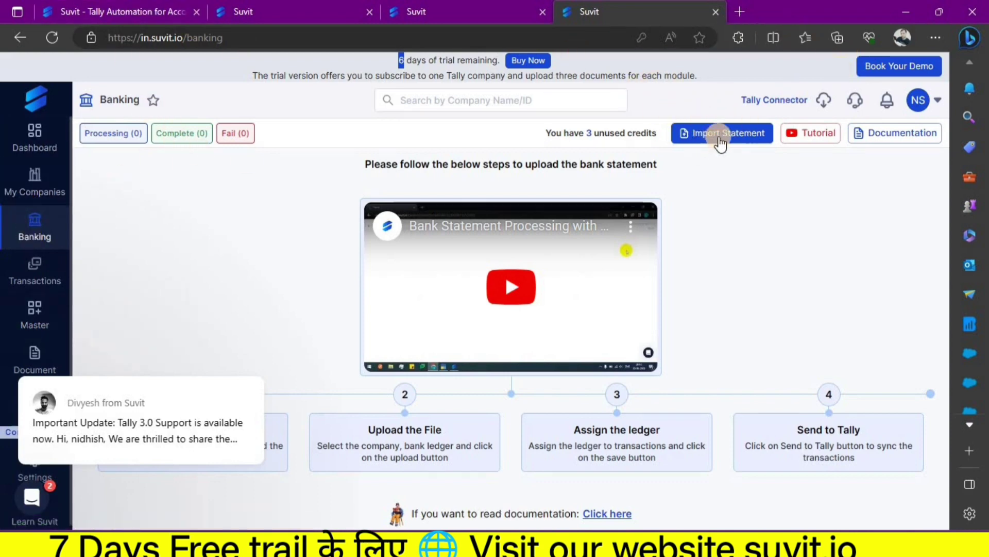
click(725, 137)
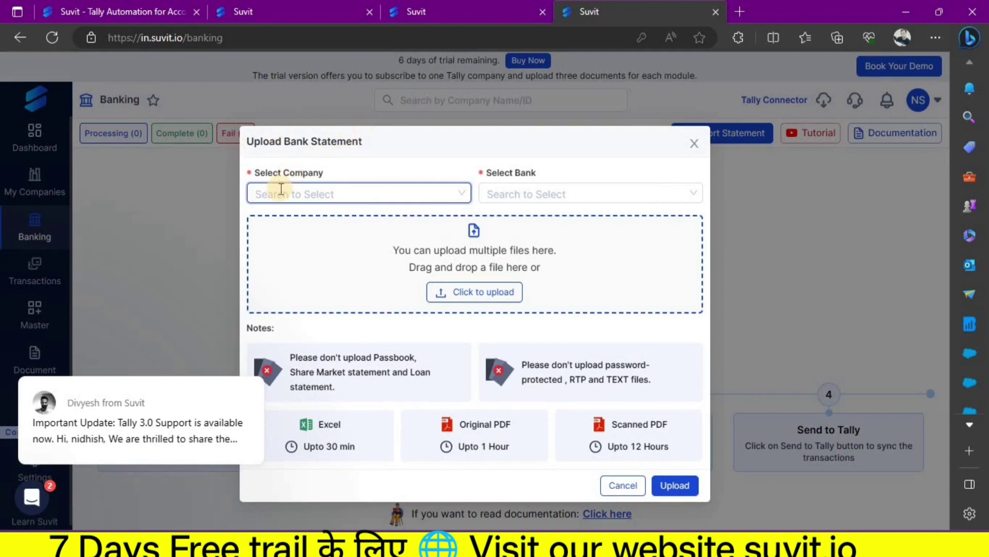
Choose AANYA TECHSOFT LLP (10002) as the company and ICICI BANK as the bank.
click(281, 189)
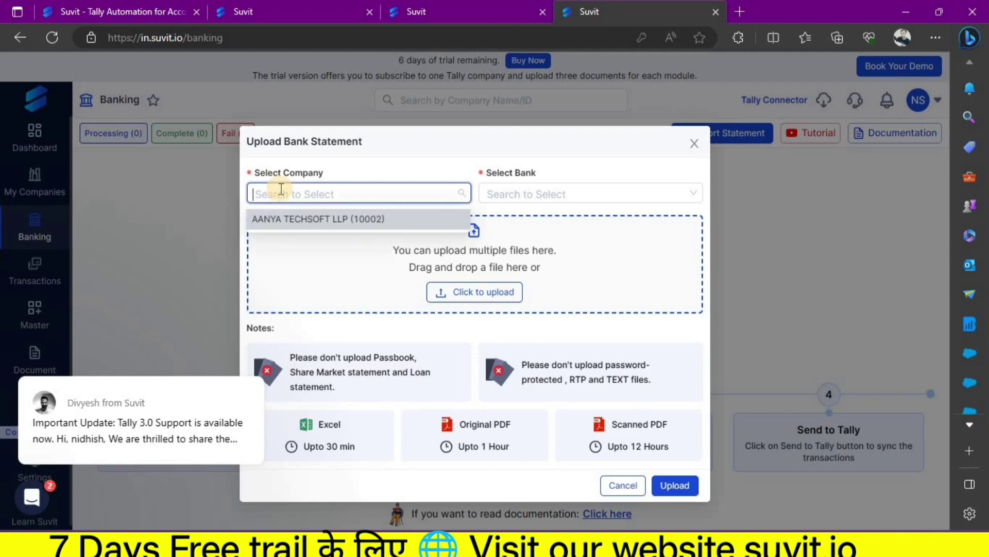
click(297, 221)
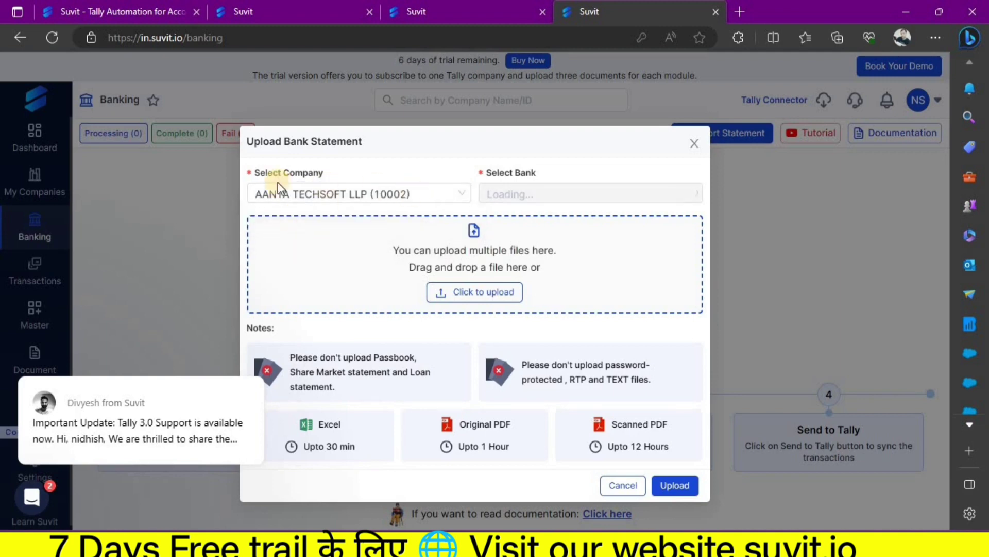
click(550, 190)
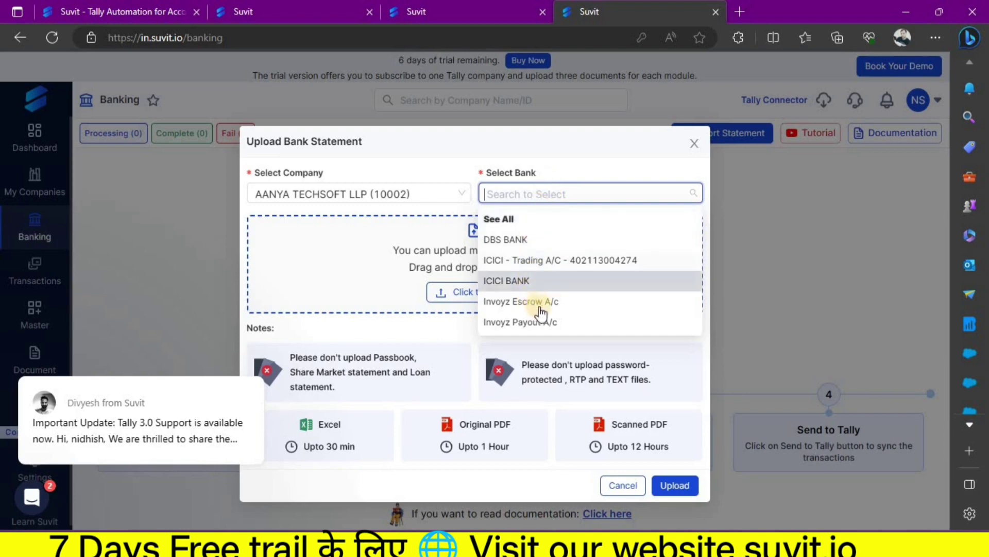
click(515, 282)
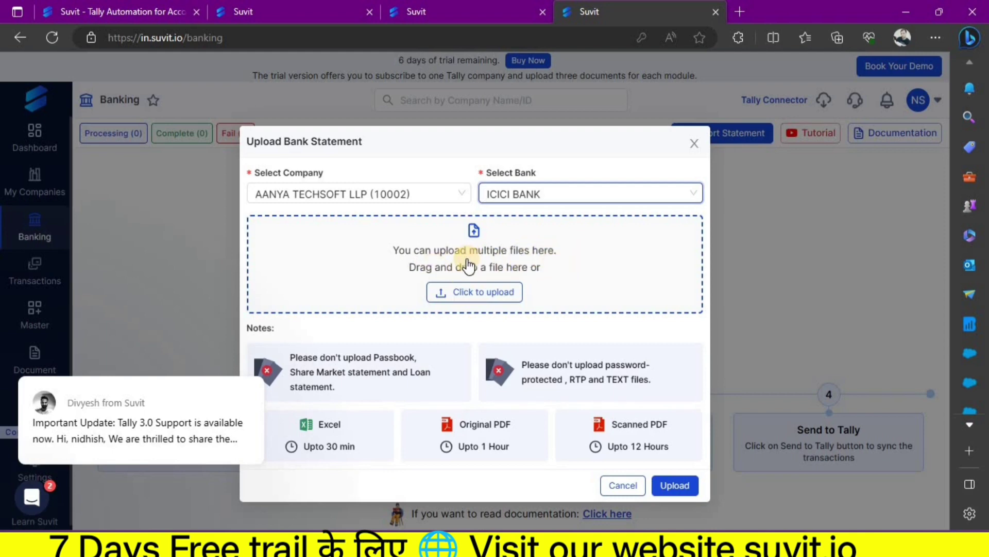
Attach bank statement.pdf to the bank statement upload.
click(477, 293)
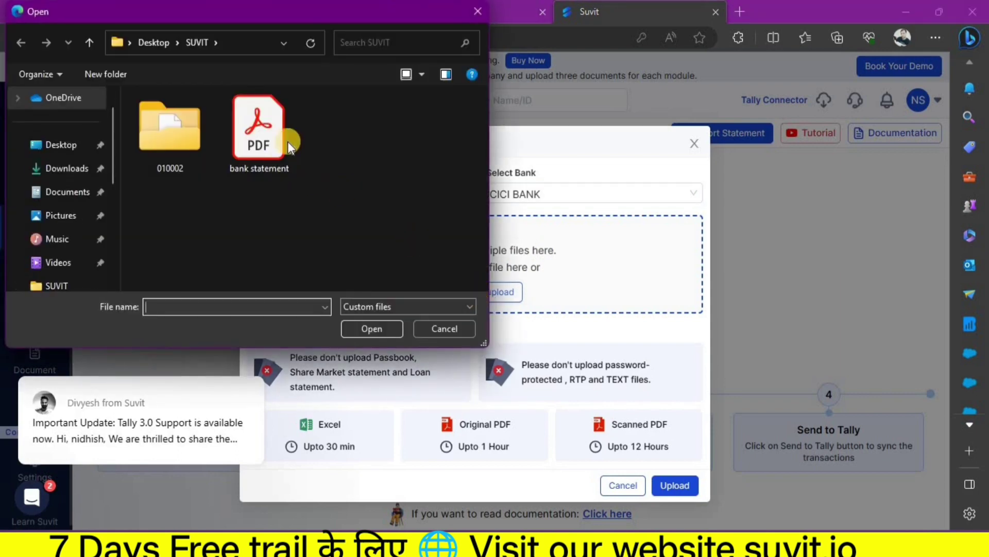
click(260, 153)
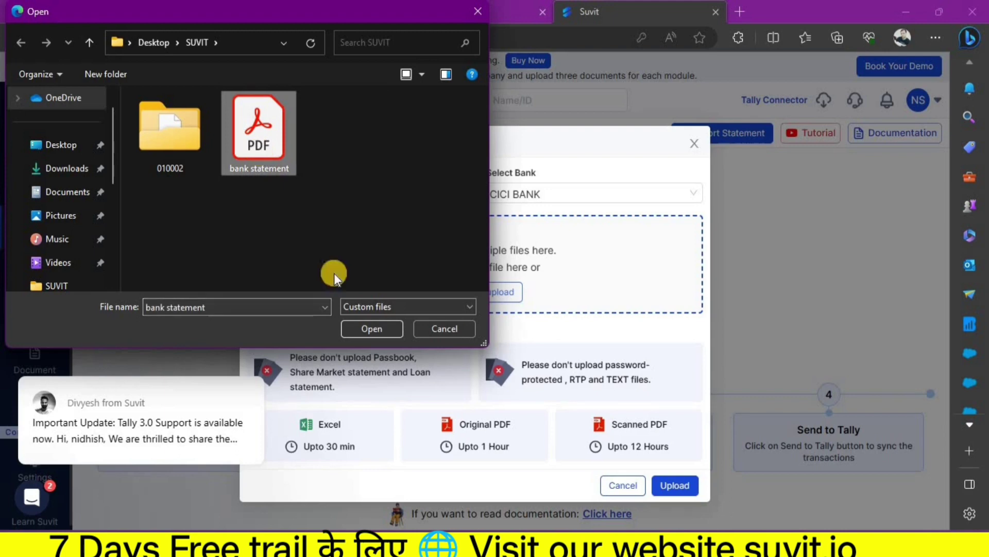
click(367, 328)
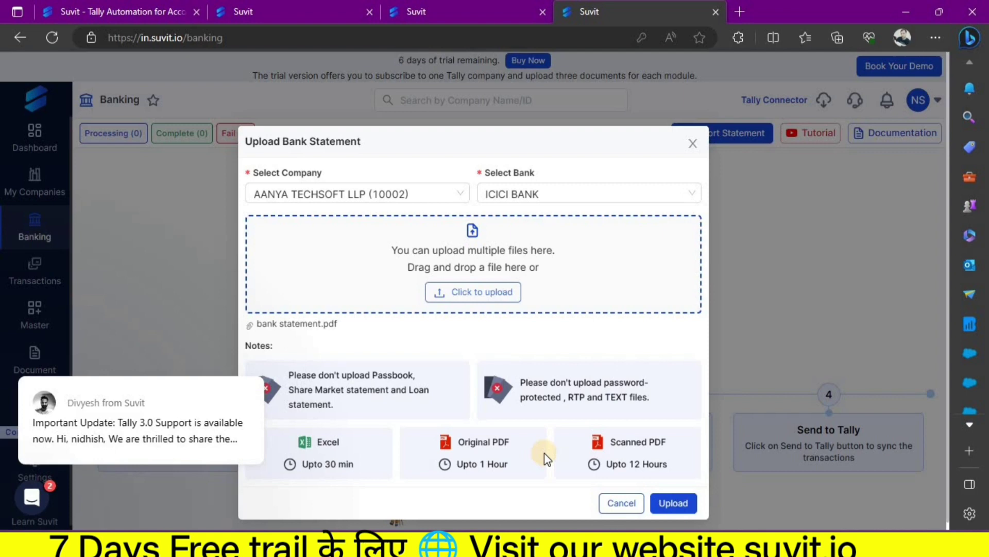
Upload the ICICI BANK statement and let it process to Complete with 182 pending transactions.
click(679, 504)
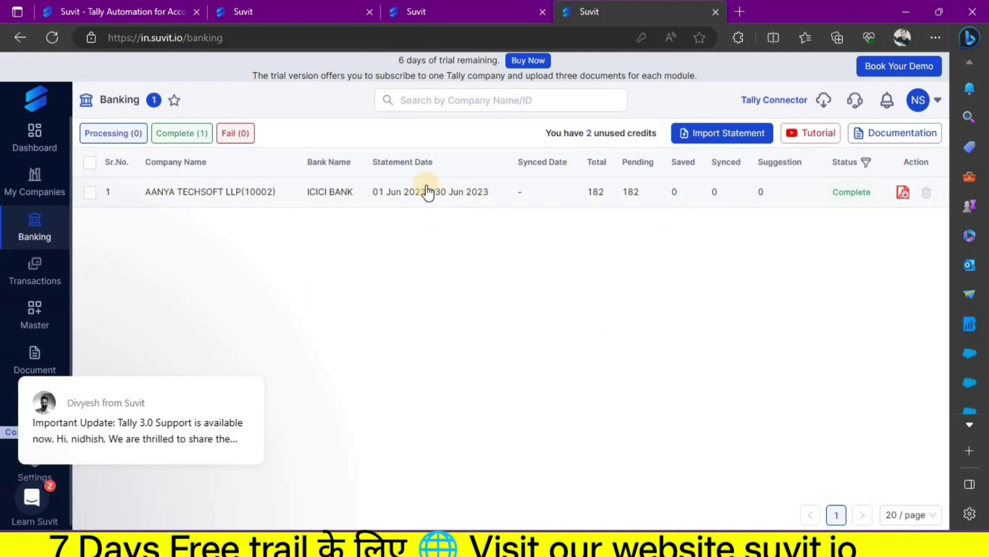
Open the ICICI BANK statement row to list its 182 extracted Receipts and Payments.
click(424, 191)
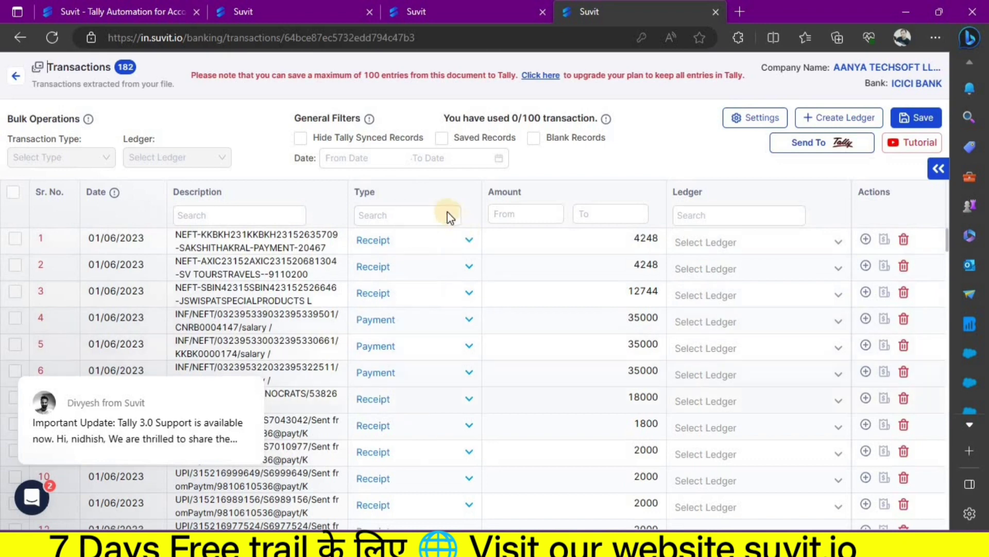
Try the amount and ledger filters, then search descriptions for 'elco' to list 8 ElcomDigital payments.
click(525, 215)
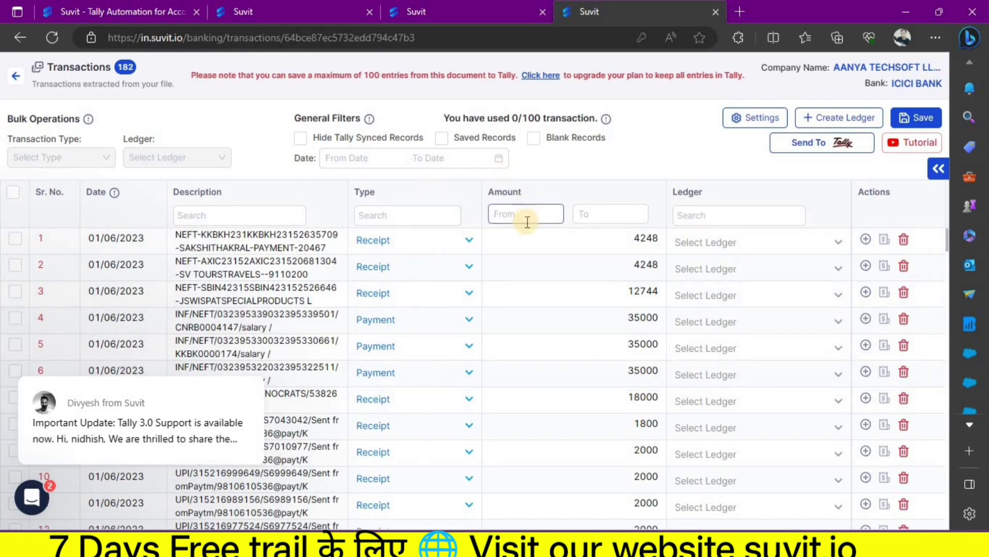
click(586, 215)
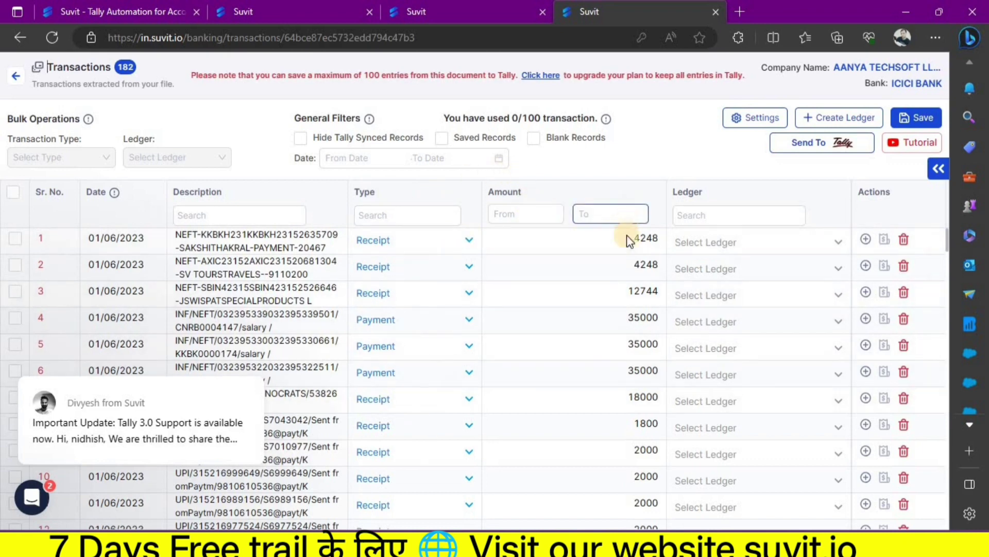
click(729, 210)
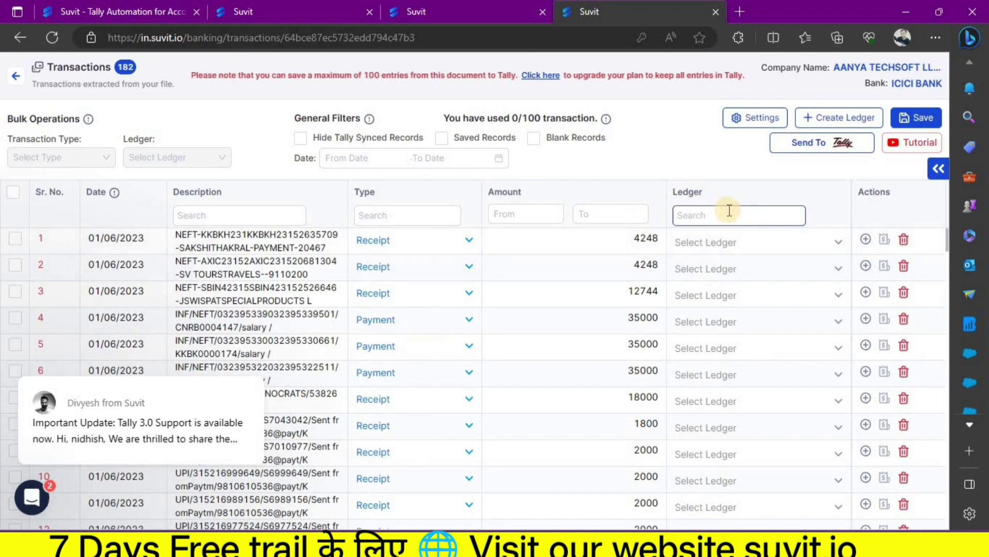
click(836, 245)
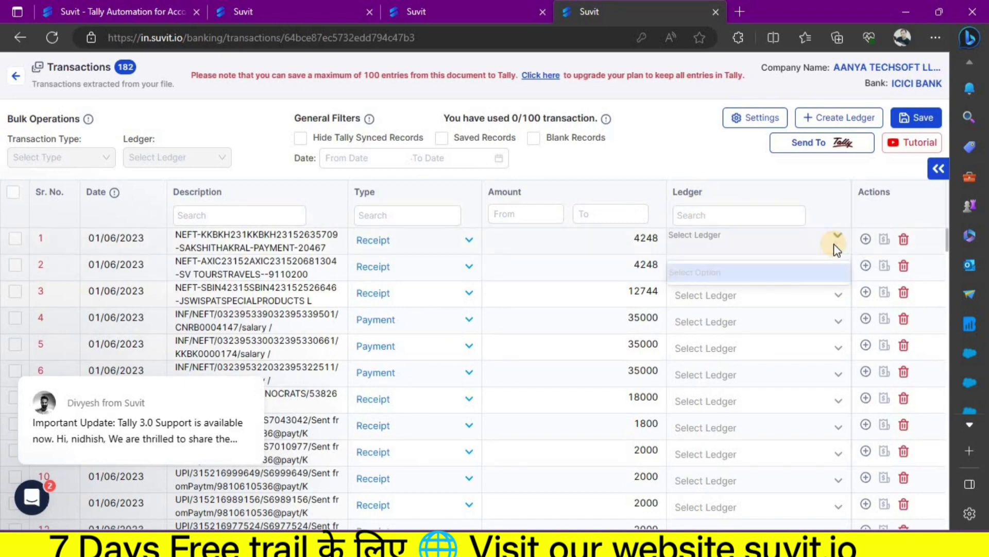
click(747, 216)
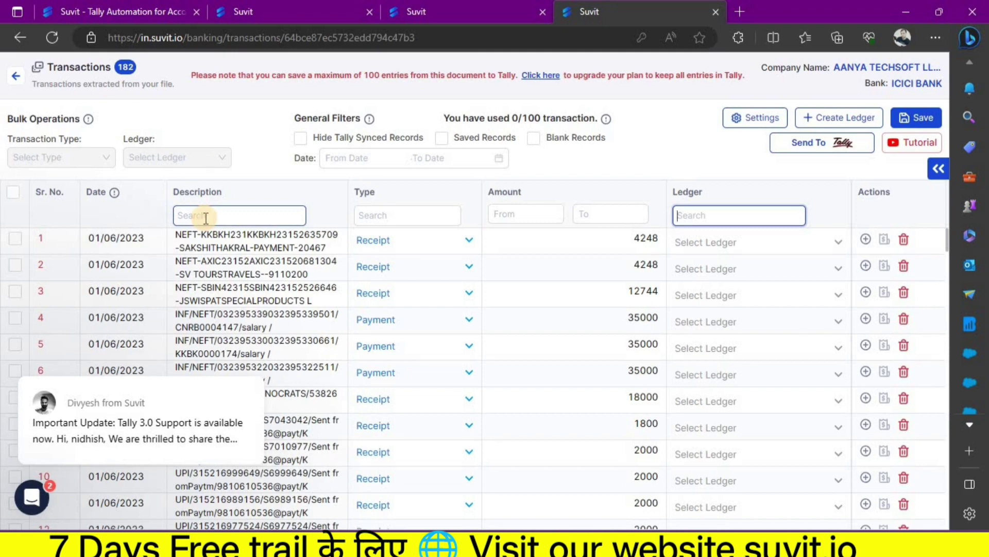
click(205, 217)
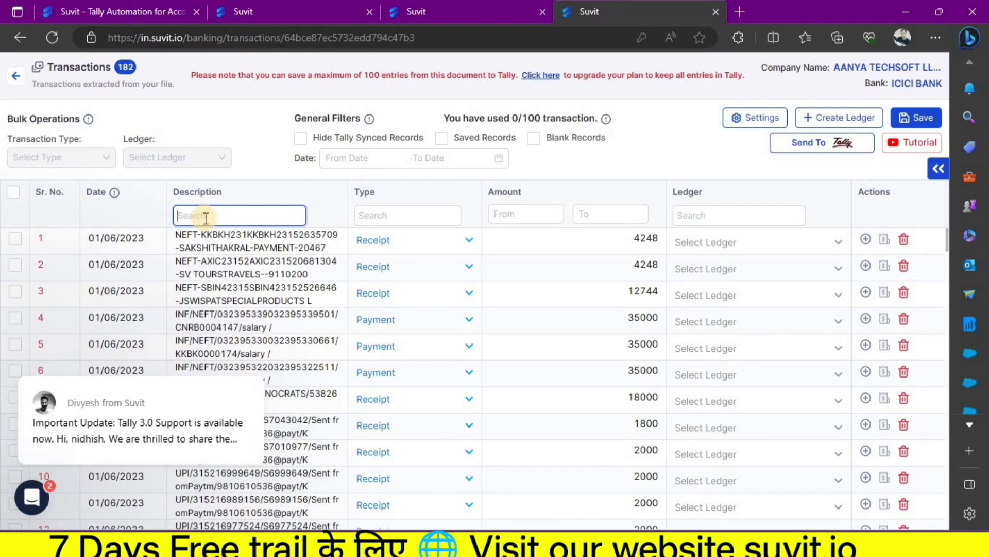
text(elc)
text(o)
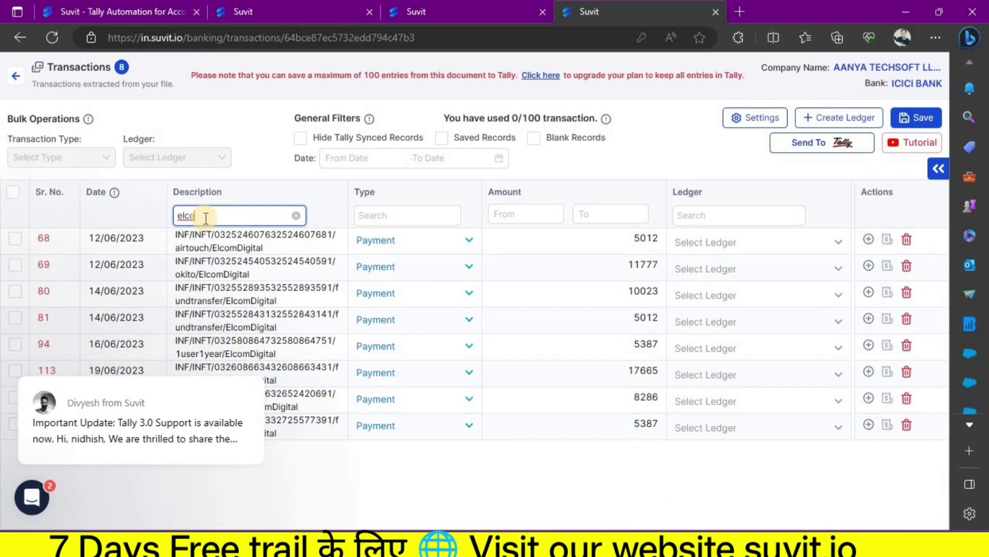
Close the Intercom chat popup and select all 8 filtered ElcomDigital payments.
click(85, 248)
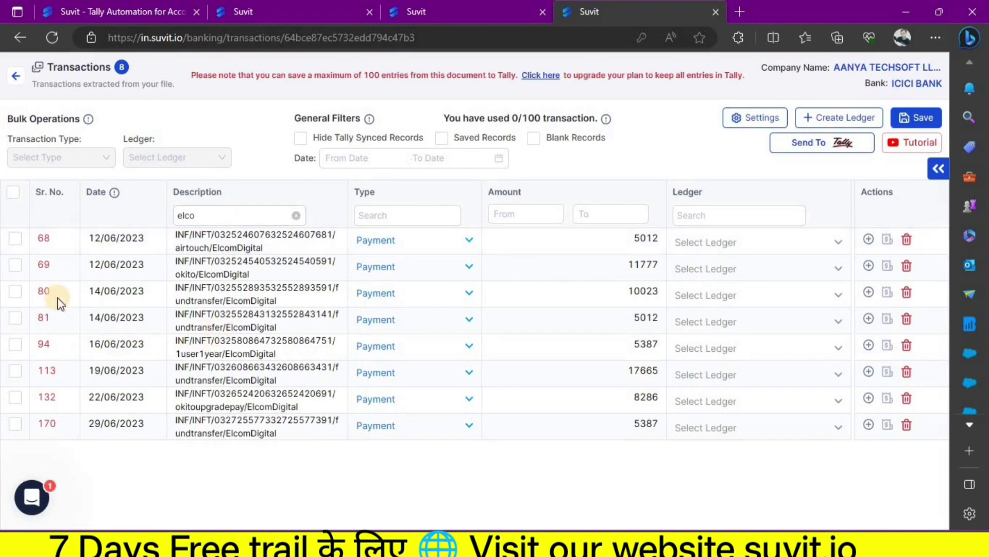
click(13, 195)
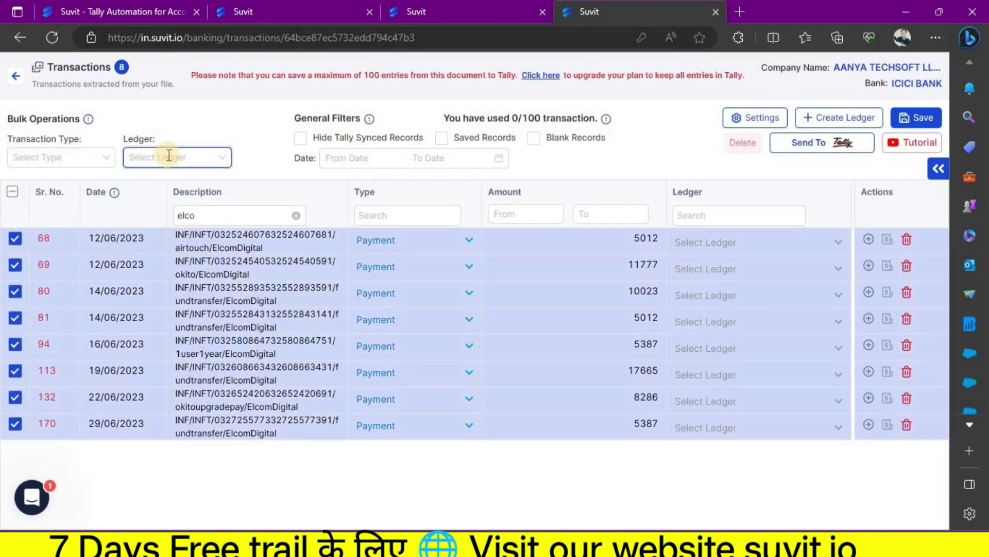
Show the bulk Transaction Type options: Contra Deposit, Contra Withdraw, Payment and Receipt.
click(109, 159)
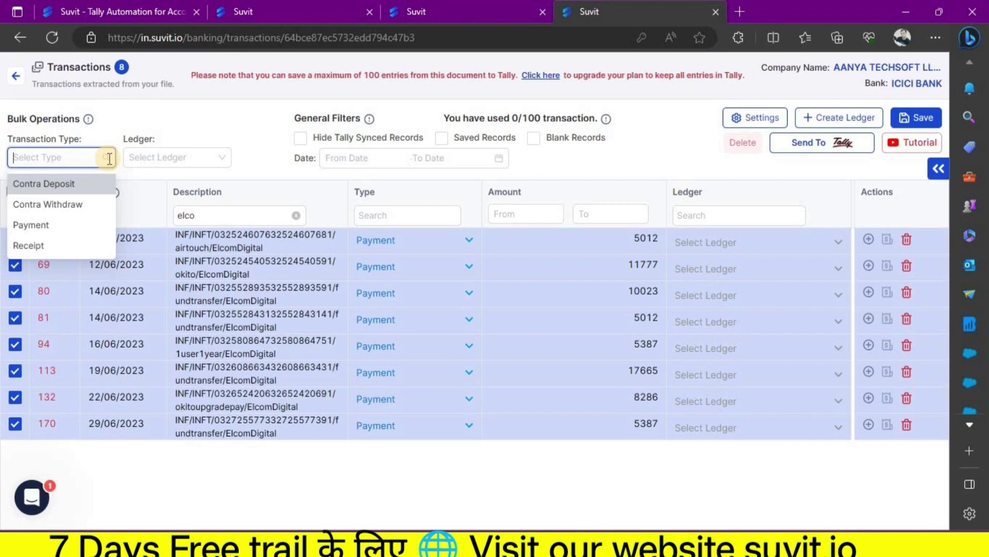
Bulk-assign the ELCOM DIGITAL SOLUTIONS ledger to all eight selected ElcomDigital payments.
key(Escape)
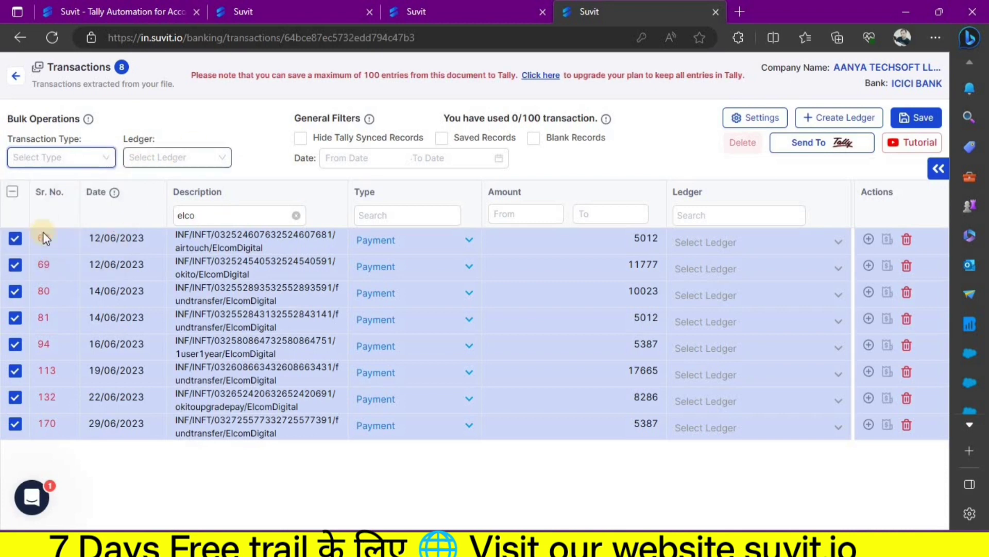
click(223, 158)
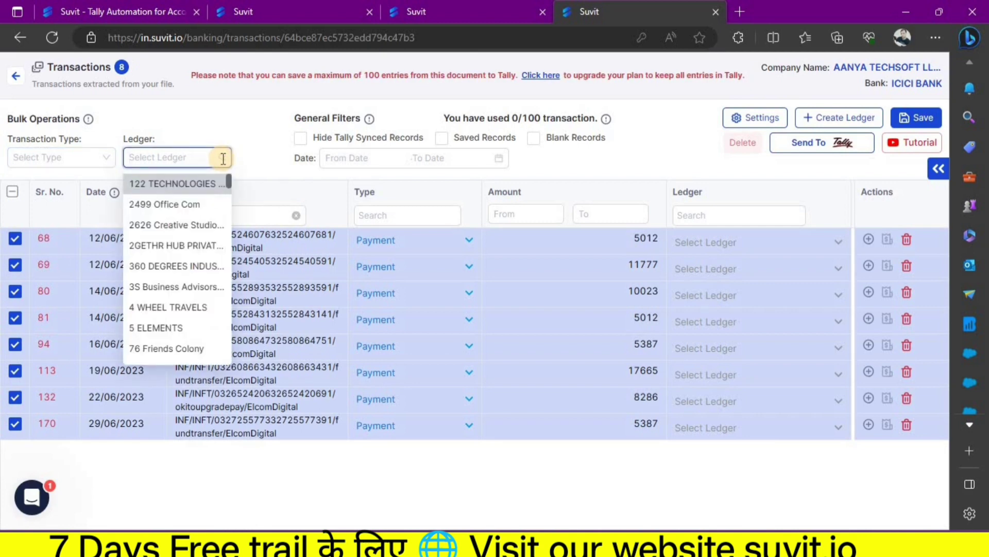
text(elco)
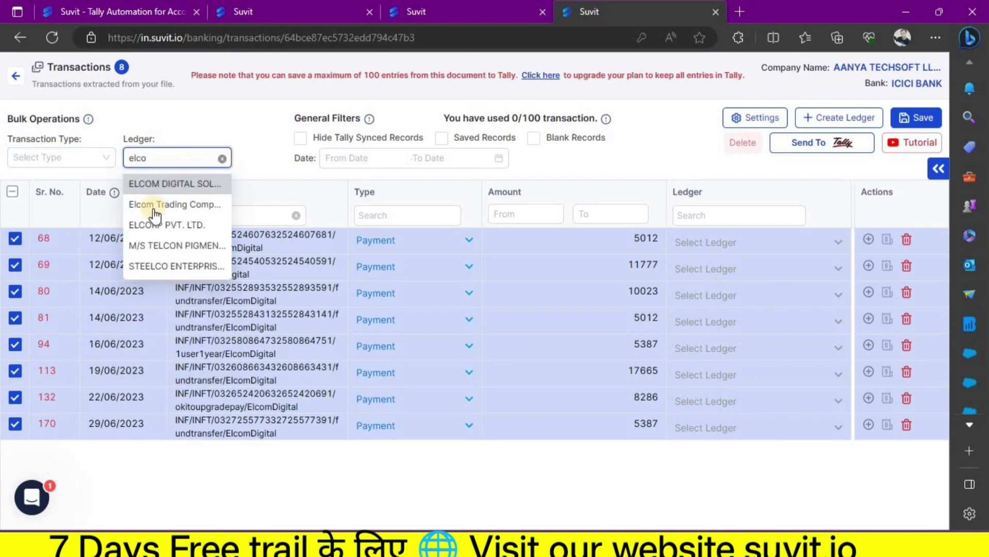
click(198, 183)
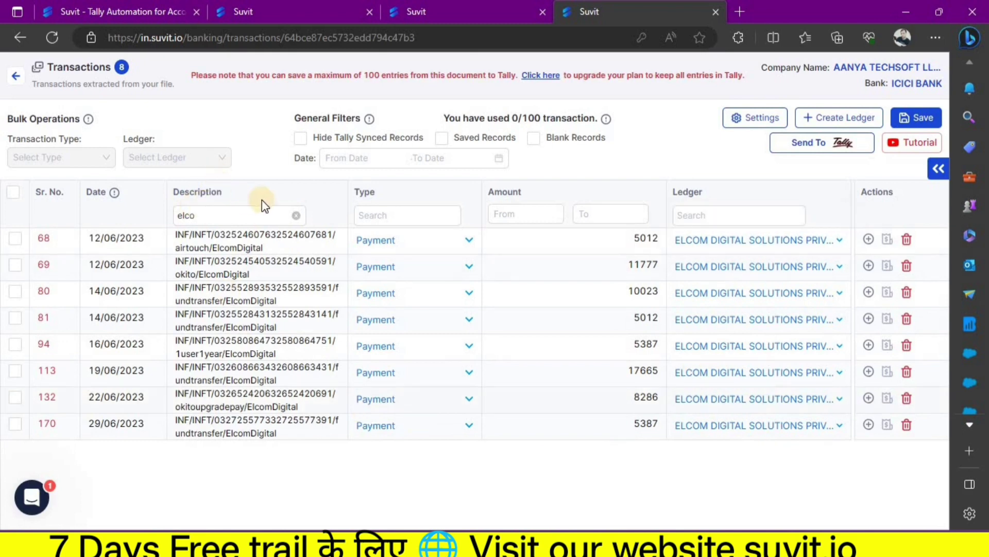
Replace the Elcom filter with a 'ca' description search and select all five cash transactions.
click(298, 217)
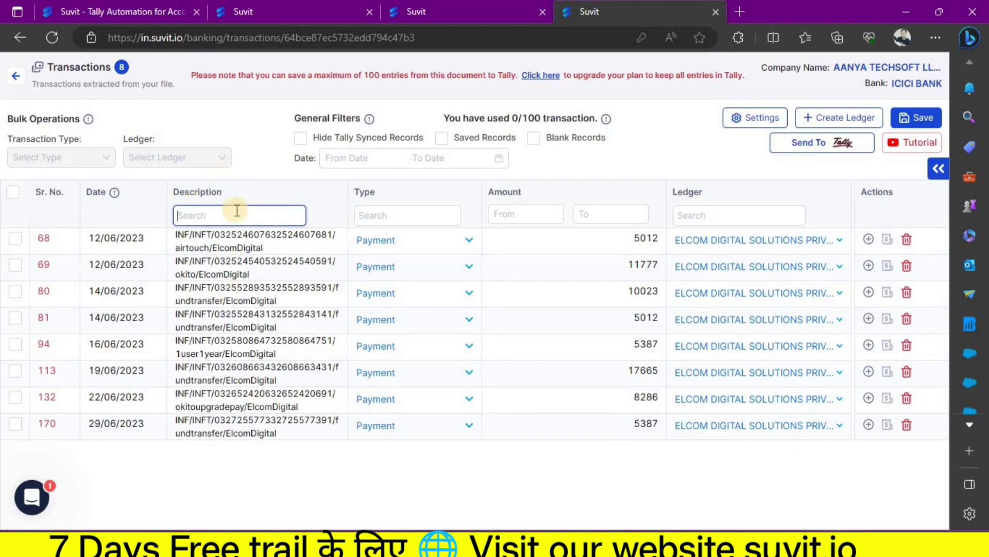
text(cash)
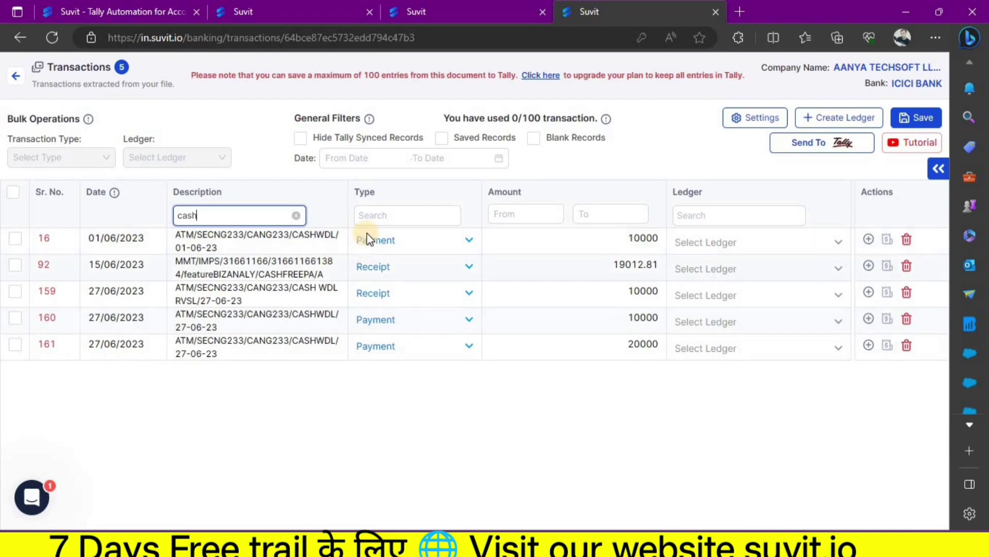
click(14, 194)
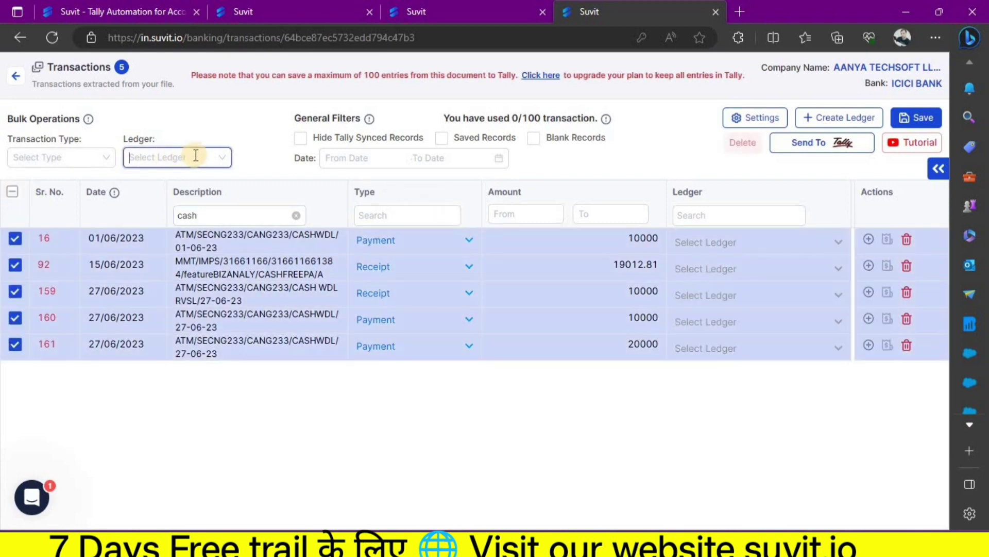
Bulk-assign the Cash ledger to the five cash transactions and save.
click(225, 159)
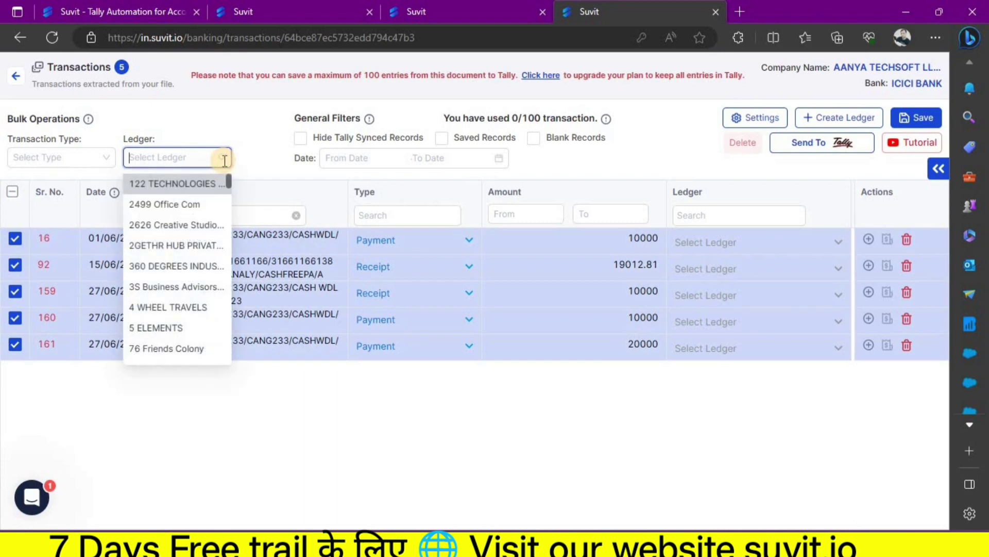
text(cash)
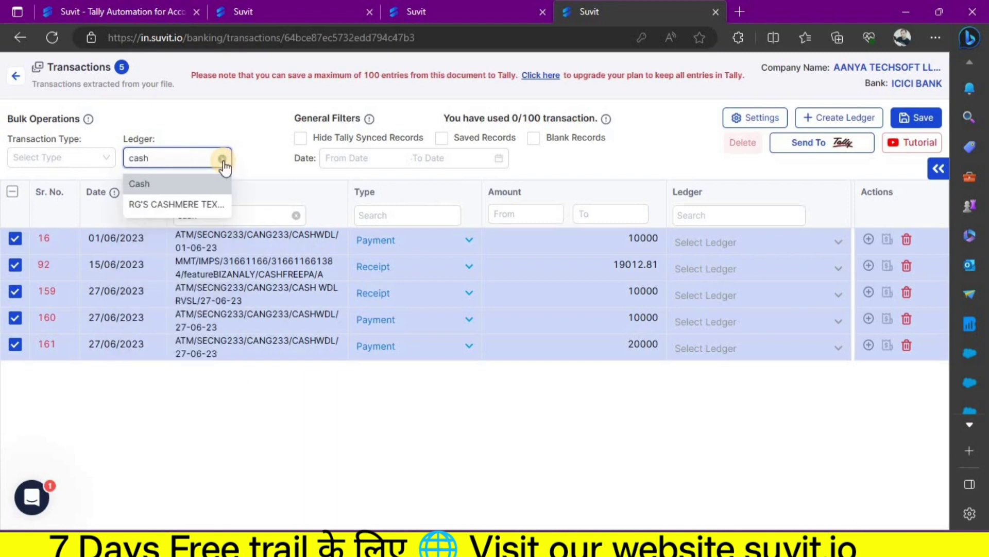
click(177, 193)
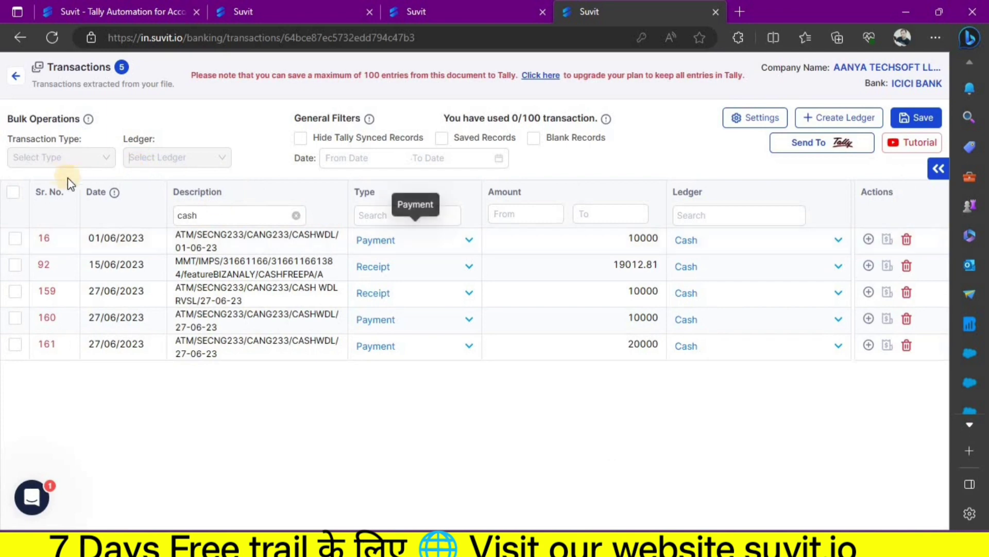
click(239, 217)
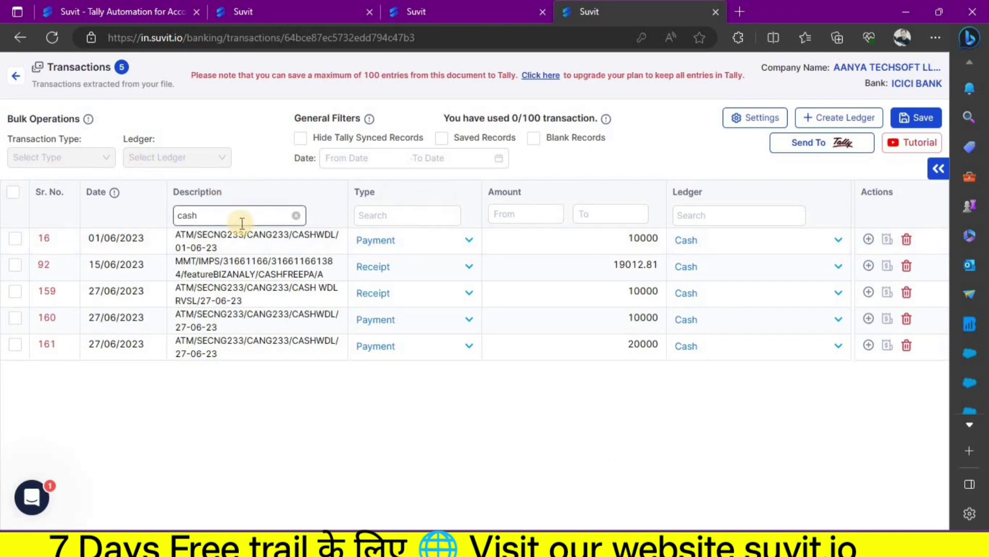
click(923, 118)
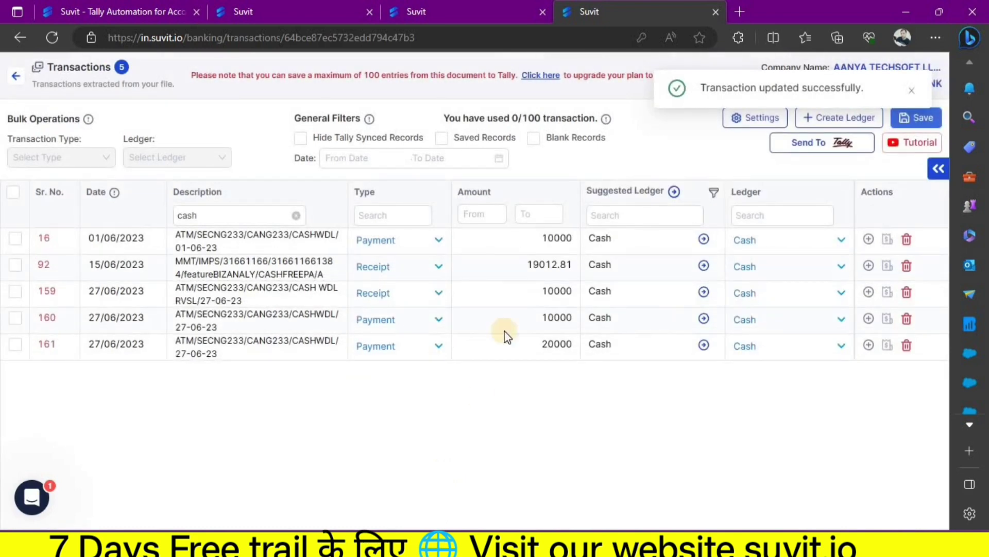
Clear the cash description filter so all 182 ICICI transactions are listed again.
click(298, 215)
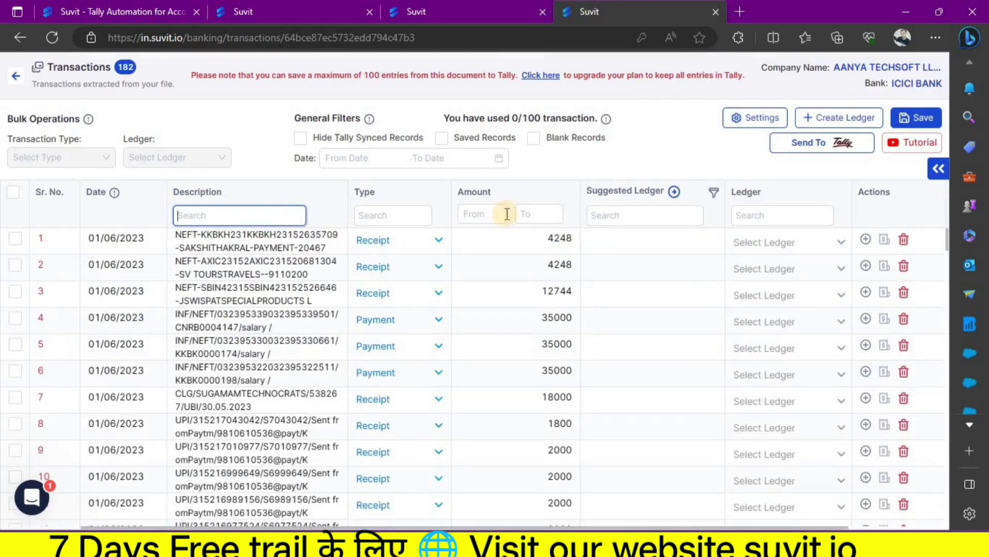
click(253, 217)
text(lc)
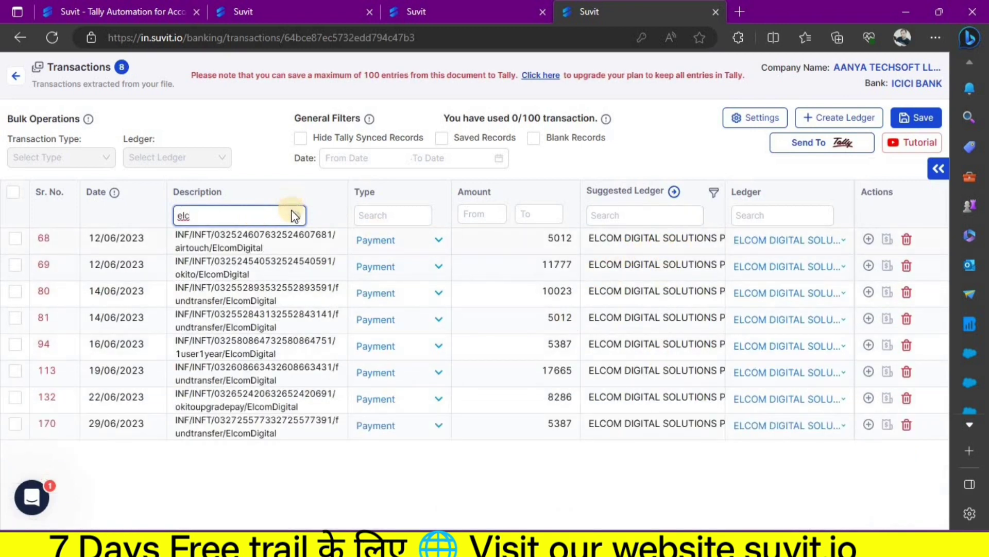
key(BackSpace)
key(BackSpace)
key(BackSpace)
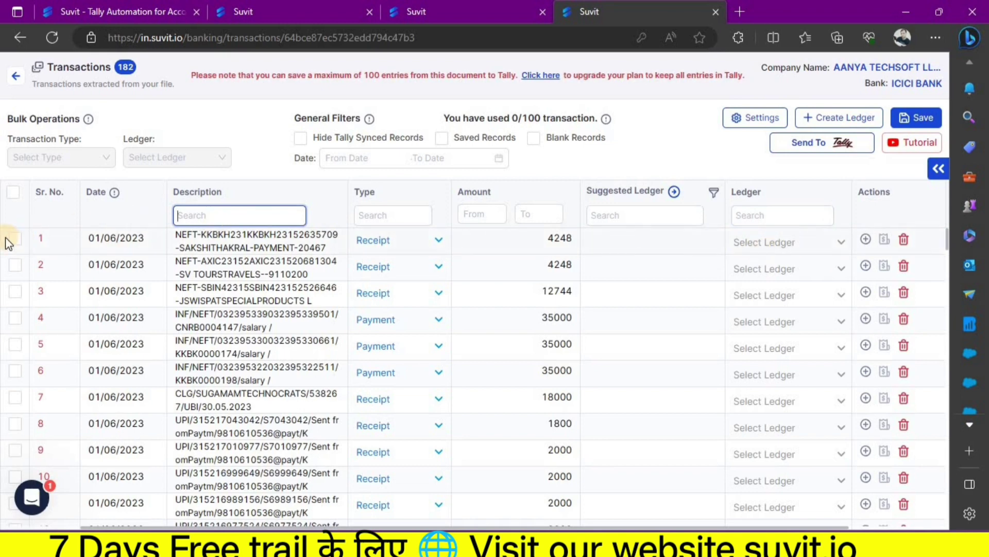
Assign the Tally (India) Private Limited ledger to the first transaction, the 4248 receipt.
click(18, 238)
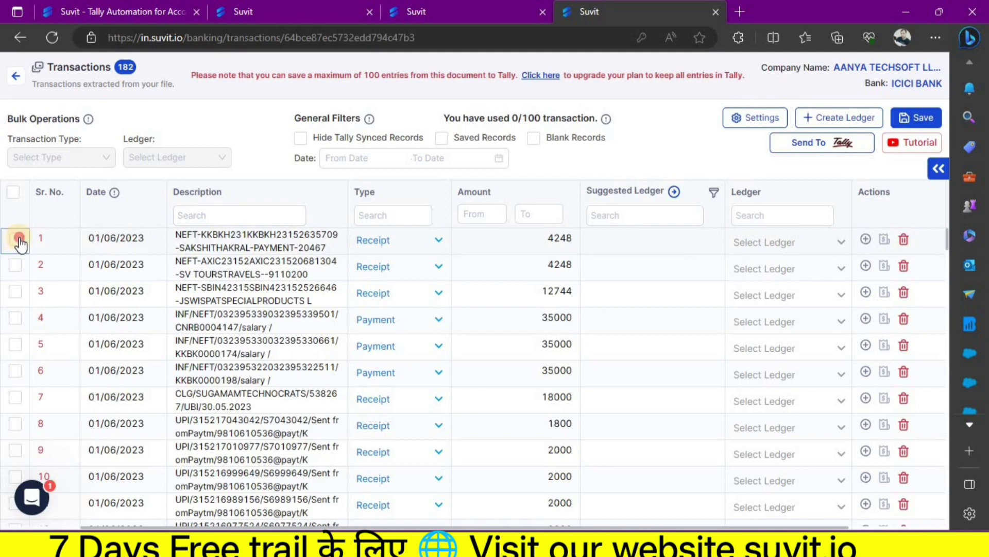
click(224, 162)
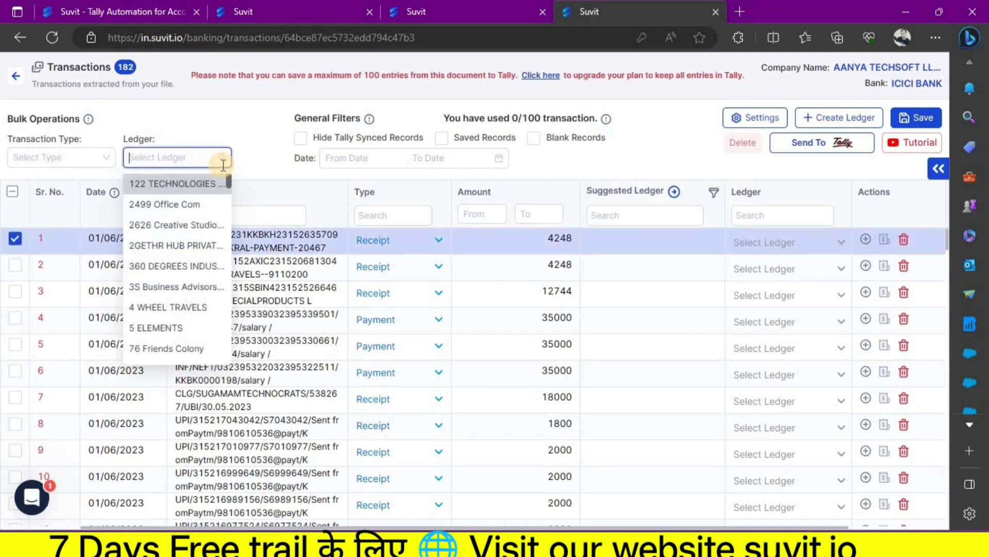
text(tally)
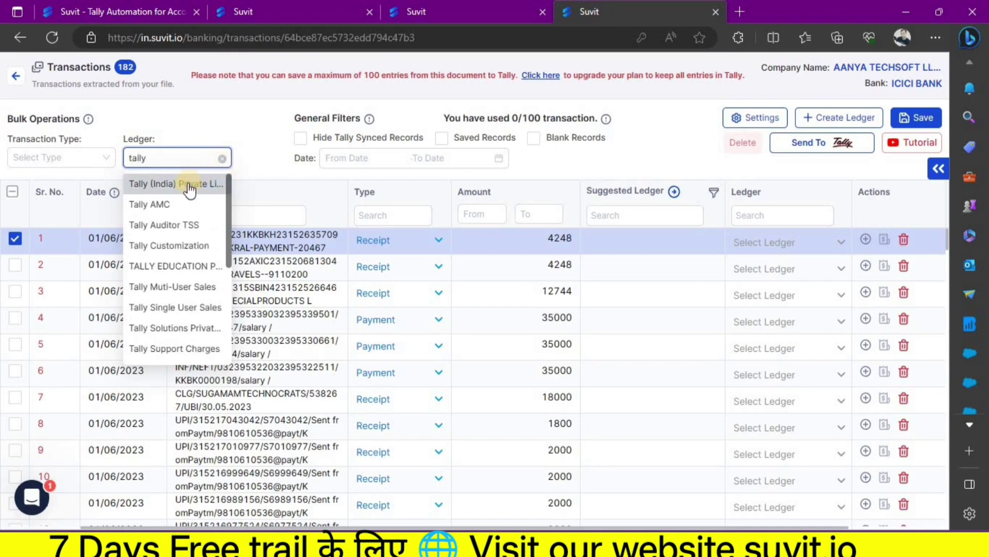
click(190, 186)
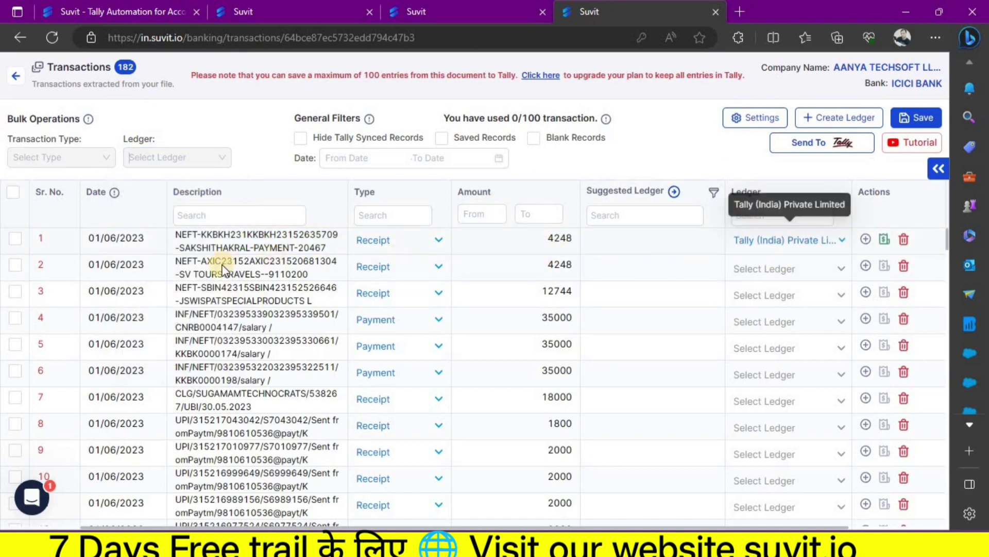
Copy reference 20467 from its description, search descriptions for it, then clear the search.
click(260, 245)
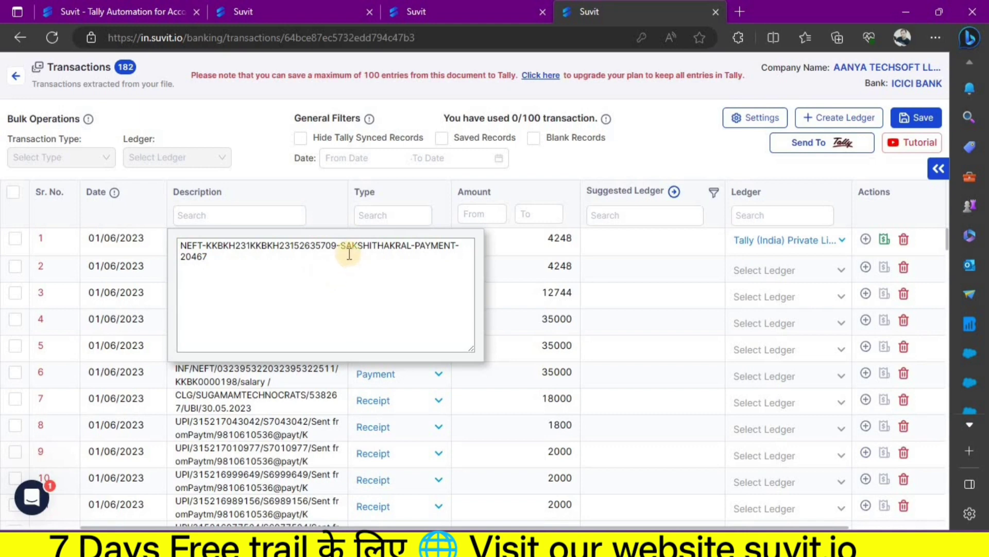
mouse_move(339, 246)
mouse_down()
mouse_move(360, 267)
mouse_move(413, 240)
mouse_up()
click(360, 269)
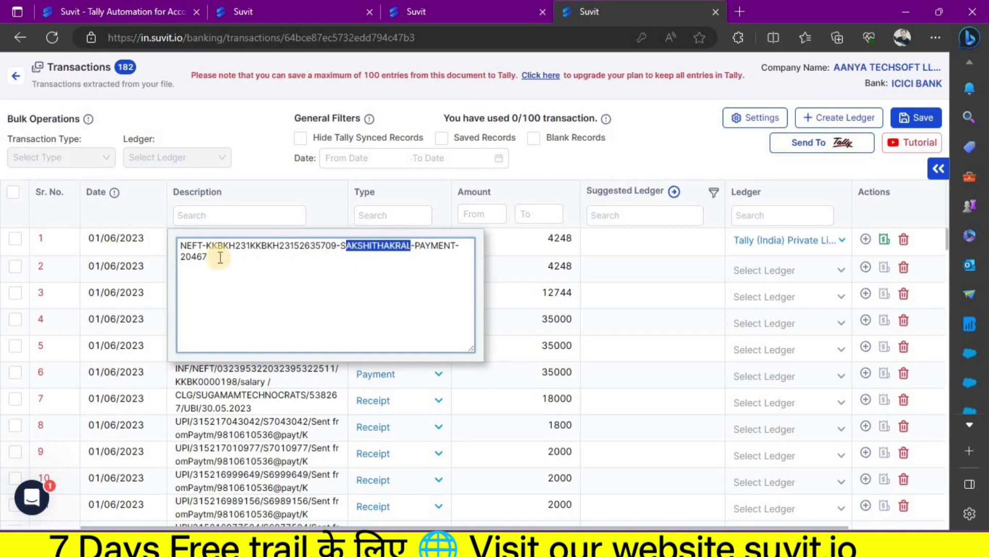
drag(208, 257, 171, 258)
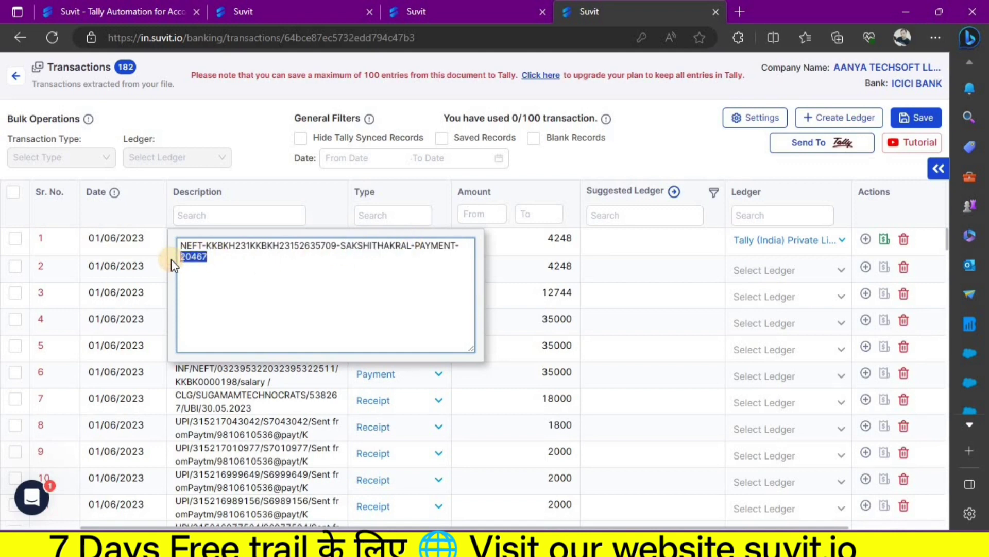
click(195, 222)
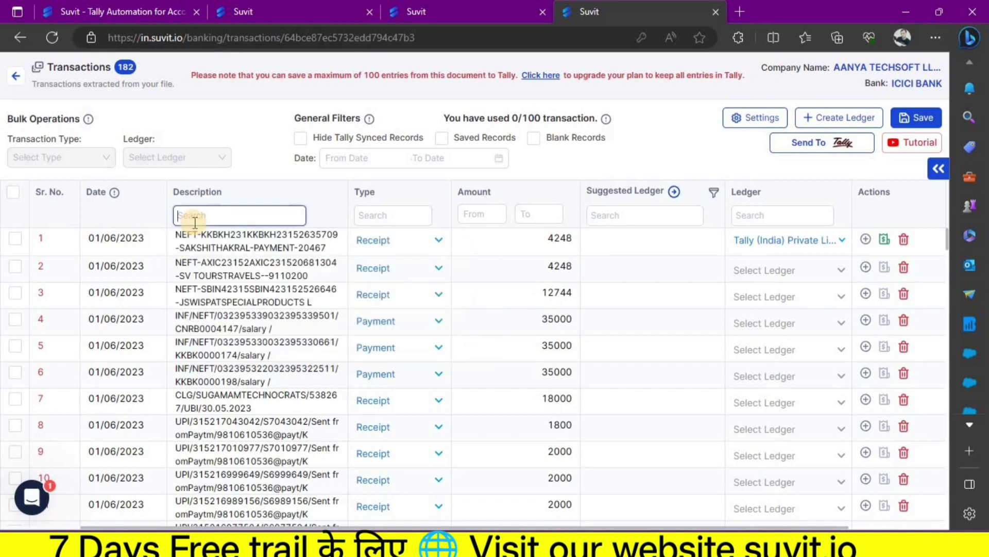
text(20467)
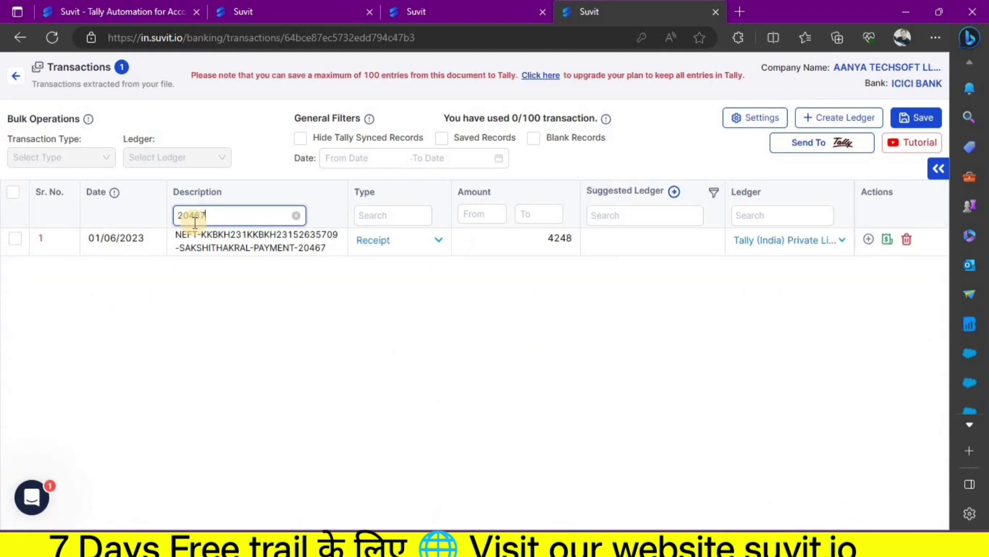
click(294, 217)
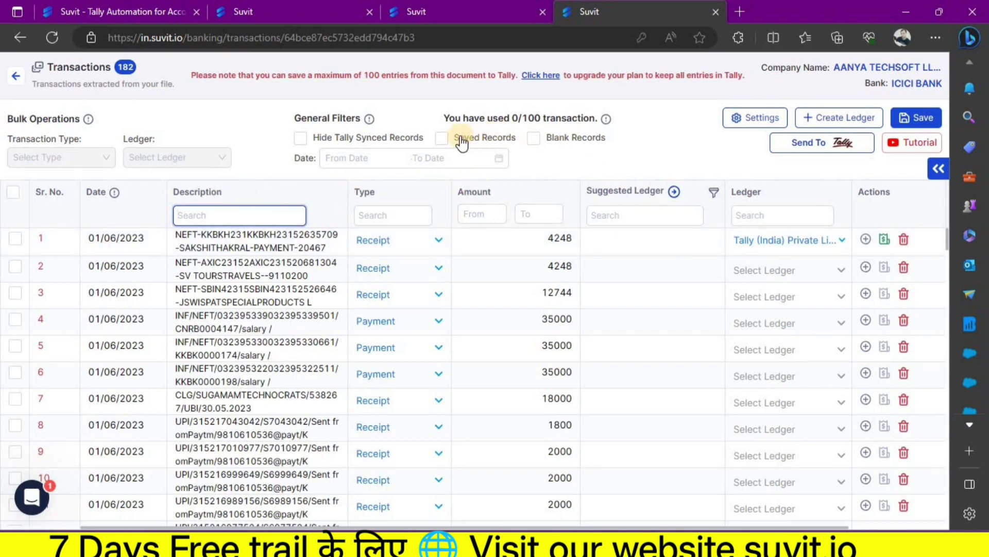
Filter the ICICI statement to its 13 saved transactions, then return to the Banking list.
click(442, 142)
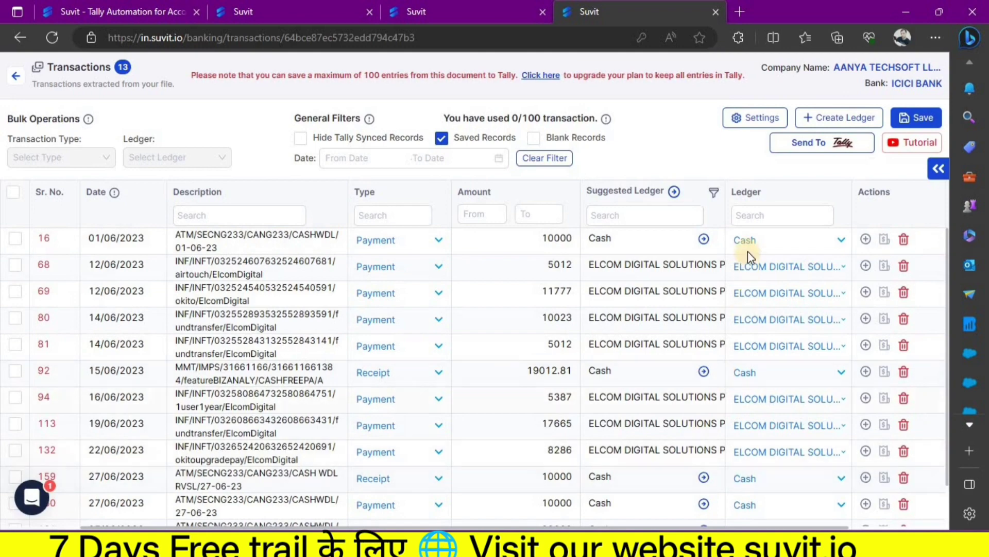
click(441, 138)
click(443, 140)
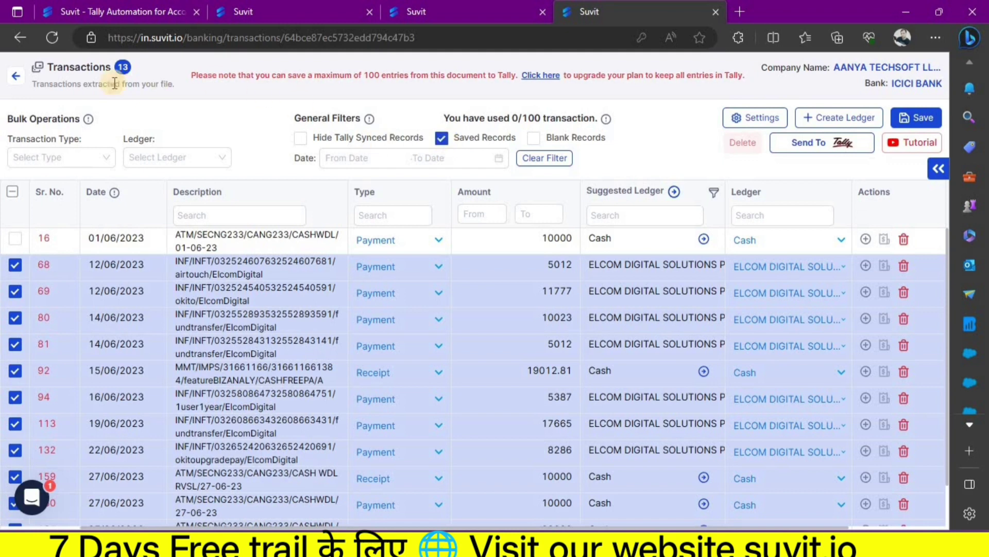
click(16, 78)
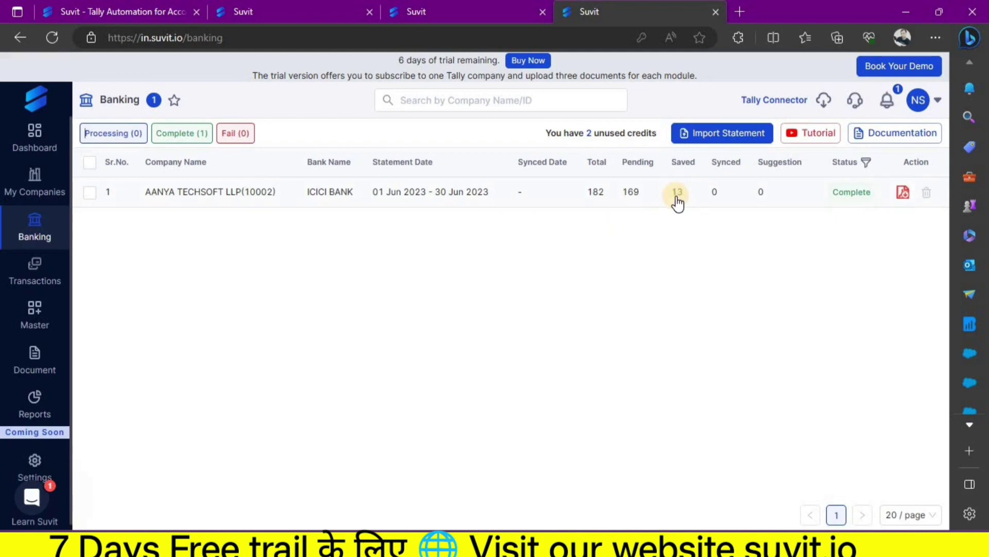
Open the ICICI statement's transactions and send the 13 saved entries to Tally, confirming the push.
click(603, 202)
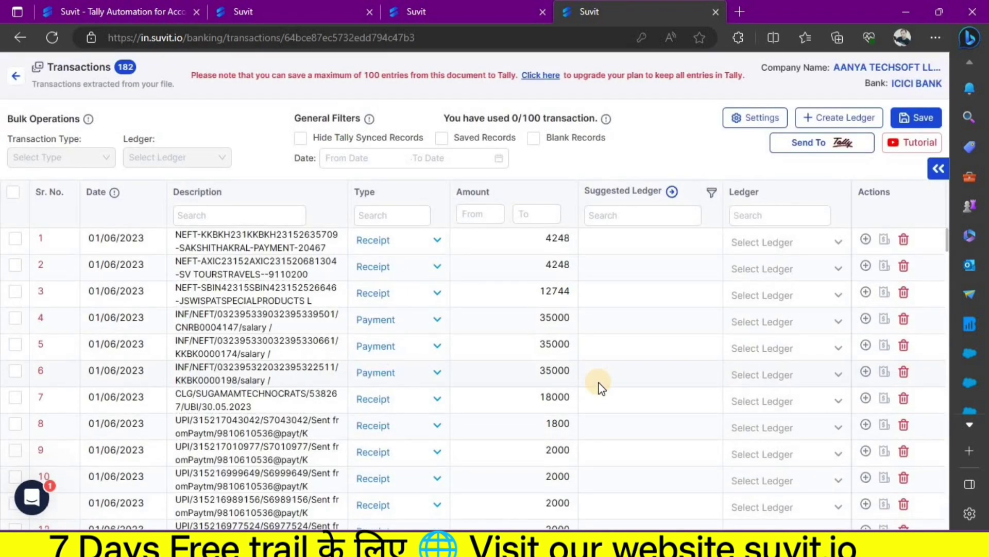
click(817, 149)
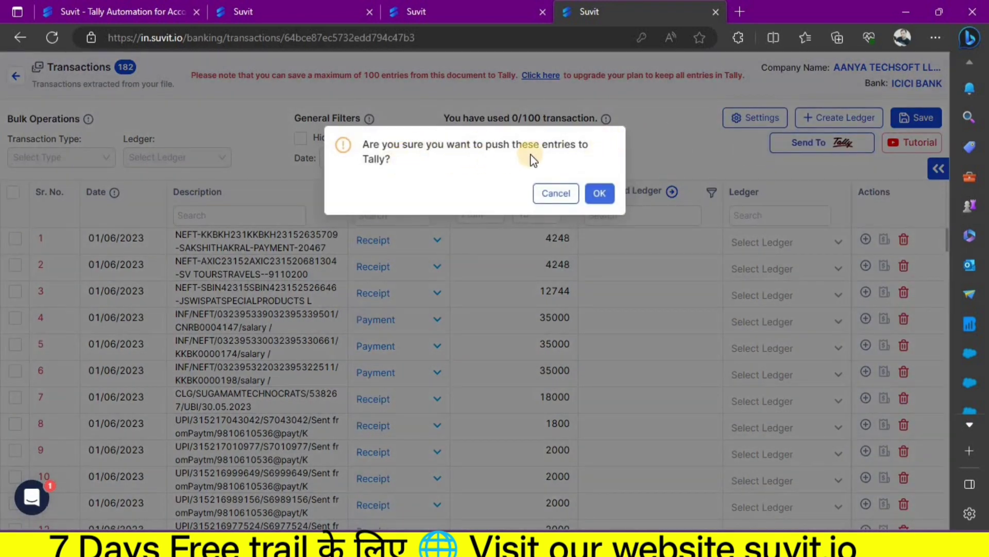
click(598, 195)
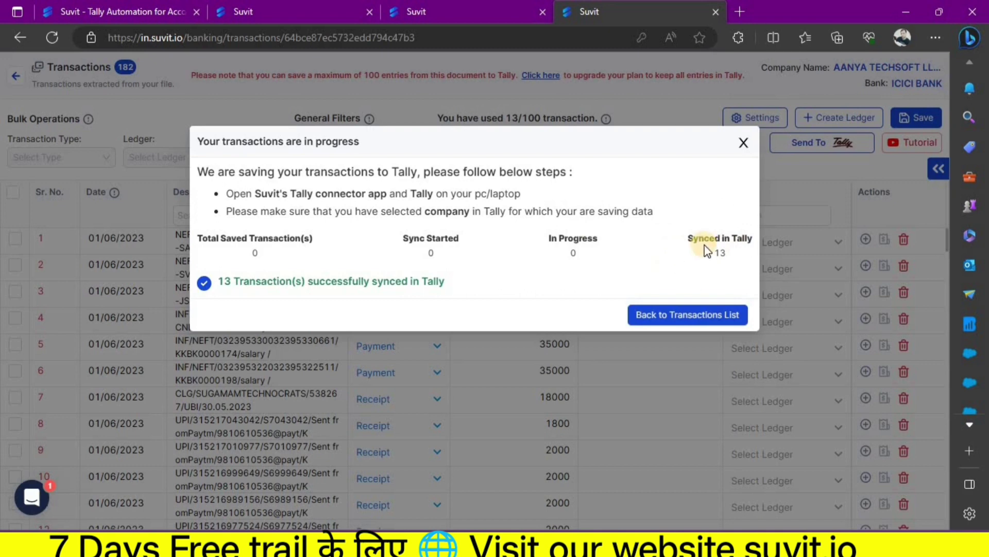
Close the sync summary to return to Banking, where ICICI shows 13 synced and 0 saved.
click(672, 315)
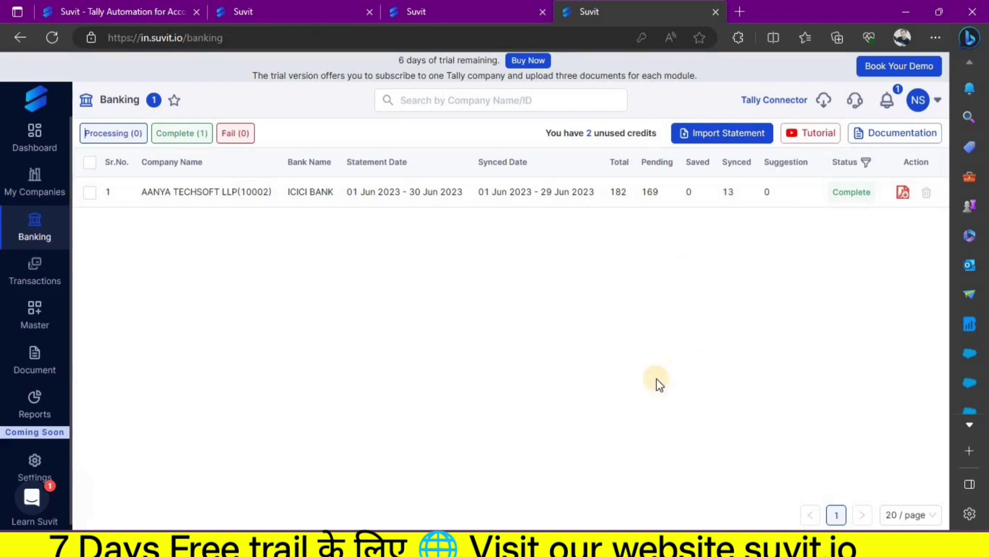
In TallyPrime, open the Payment Register from Account Books and drill into June's payment vouchers.
key(alt+Tab)
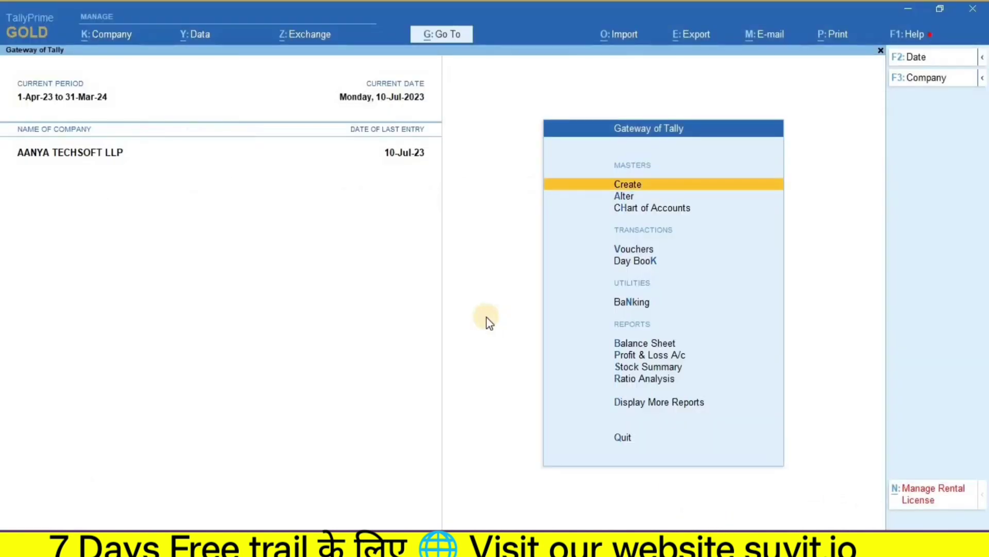
key(d)
key(a)
key(Down)
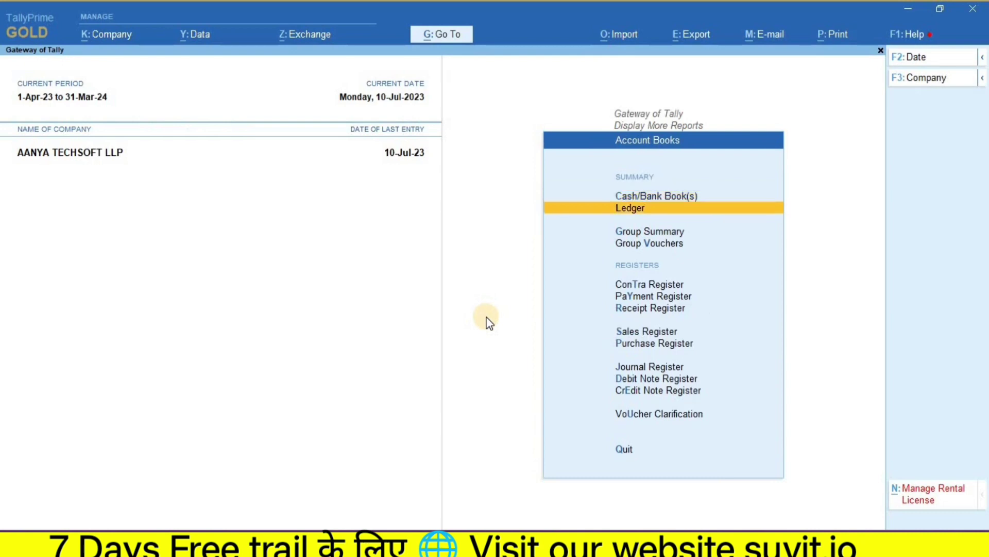
key(Down)
key(Down)
key(Down)
key(Down)
key(Down)
key(Up)
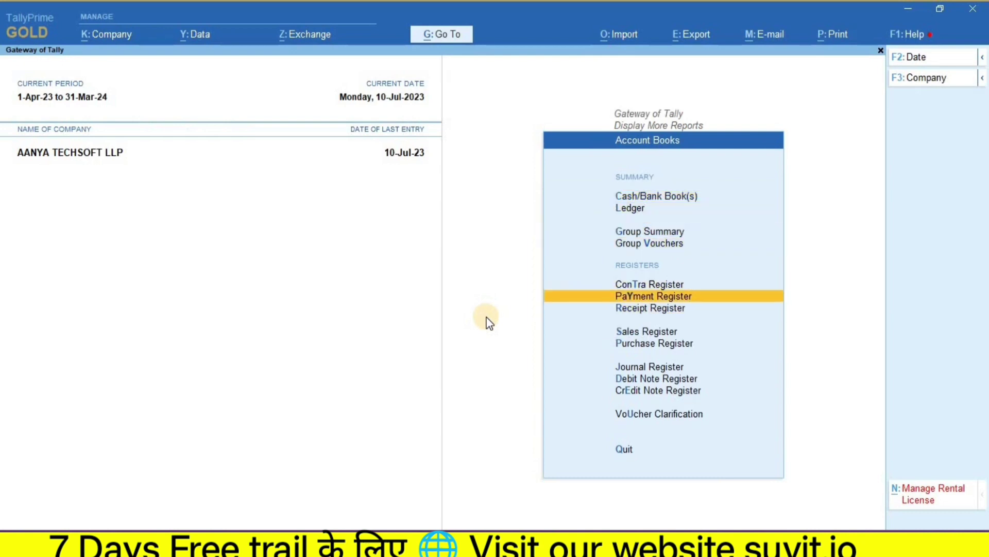
key(Up)
key(Down)
key(Return)
key(Up)
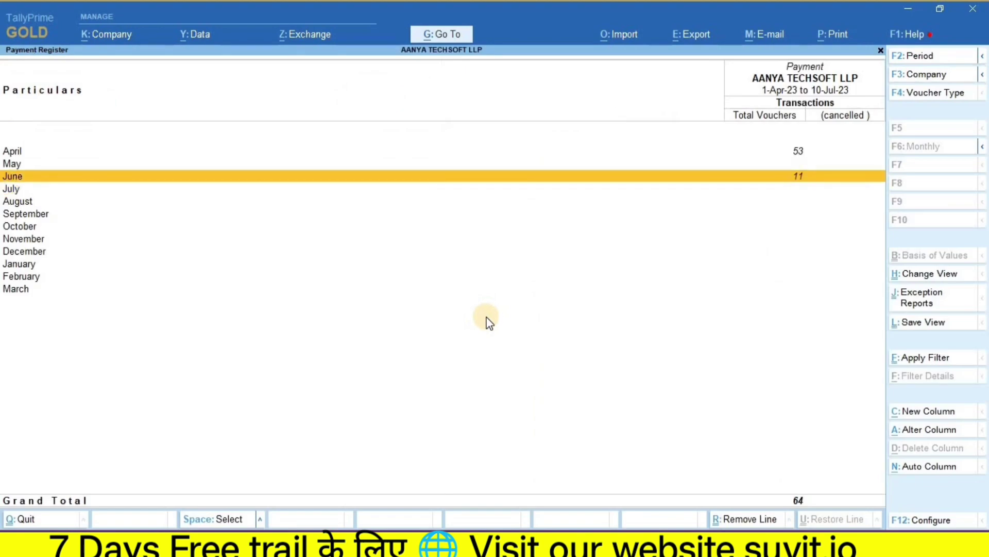
key(Return)
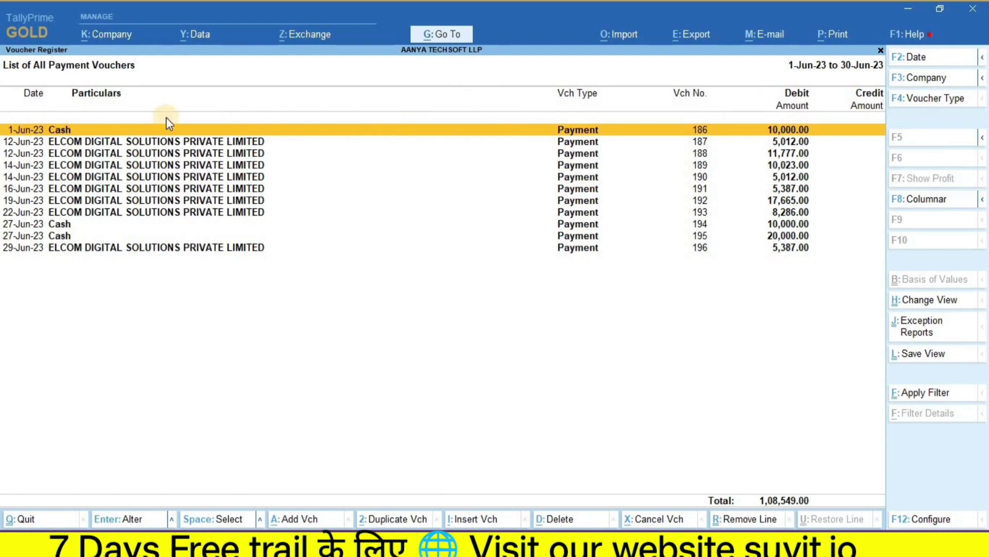
Review the June vouchers, including the Cash and ELCOM DIGITAL entries, then return to Suvit's Banking page.
key(Down)
key(Down)
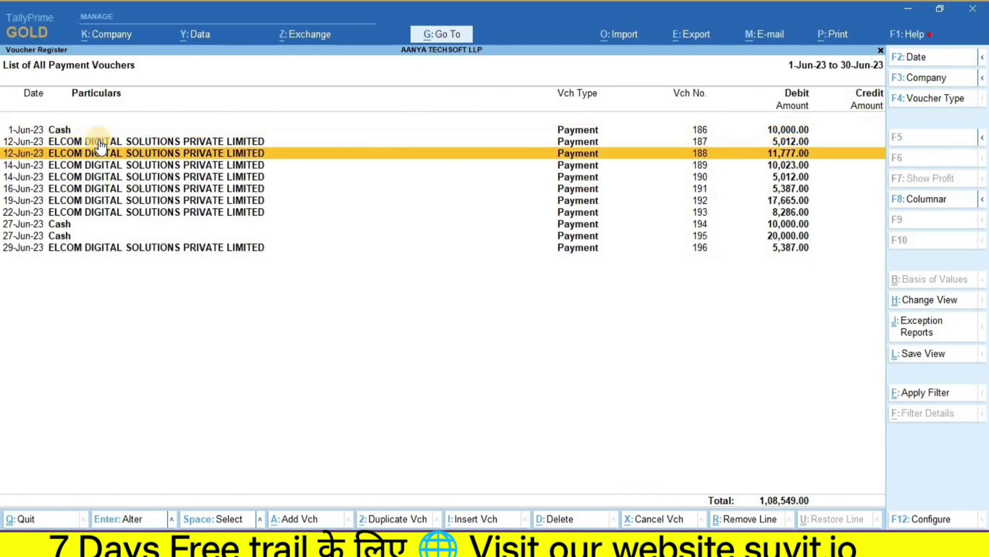
key(Down)
key(Down)
key(Down)
key(Down)
key(Up)
key(Up)
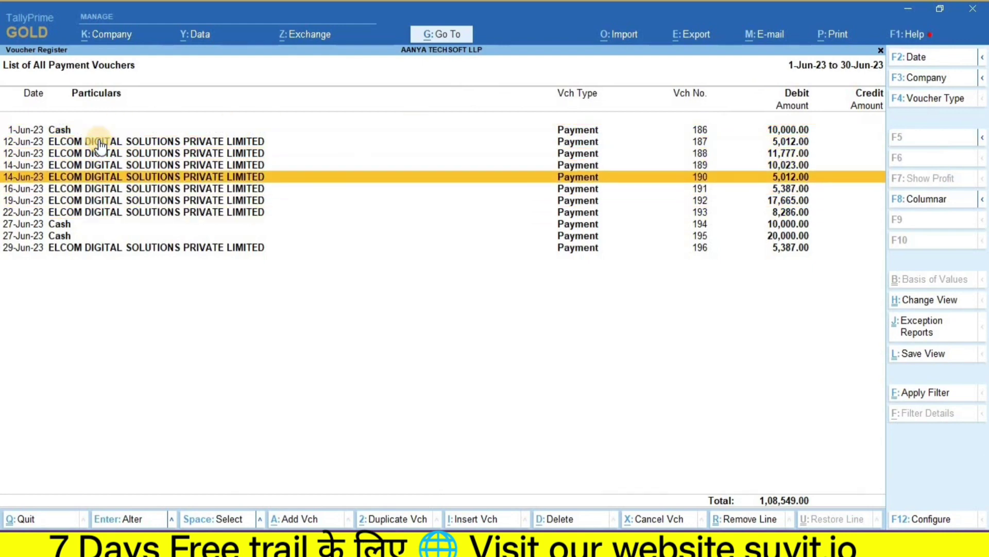
key(Up)
key(Up)
key(Up)
key(Down)
key(Down)
key(Down)
key(Down)
key(Down)
key(Down)
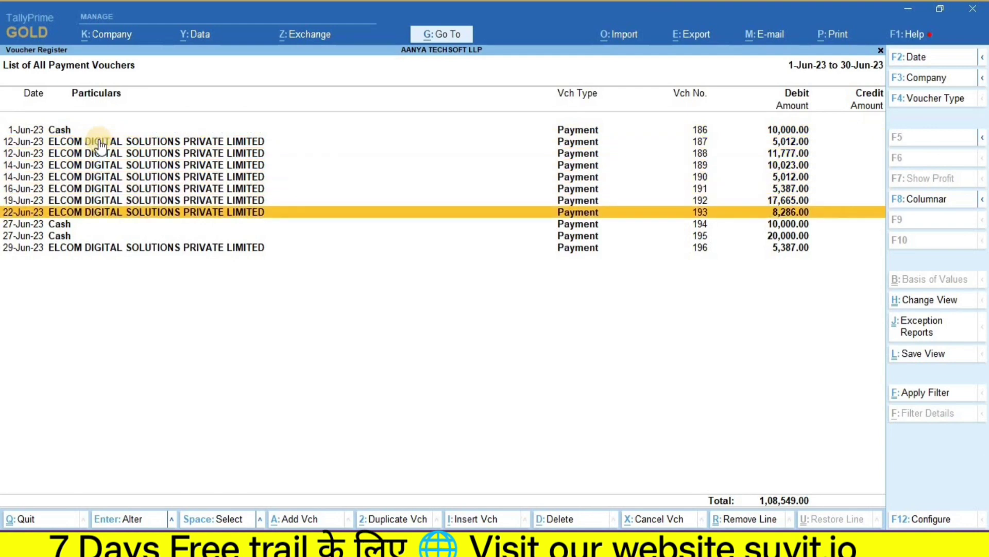
key(Down)
key(Down)
key(Down)
key(Up)
key(Up)
key(Up)
key(Down)
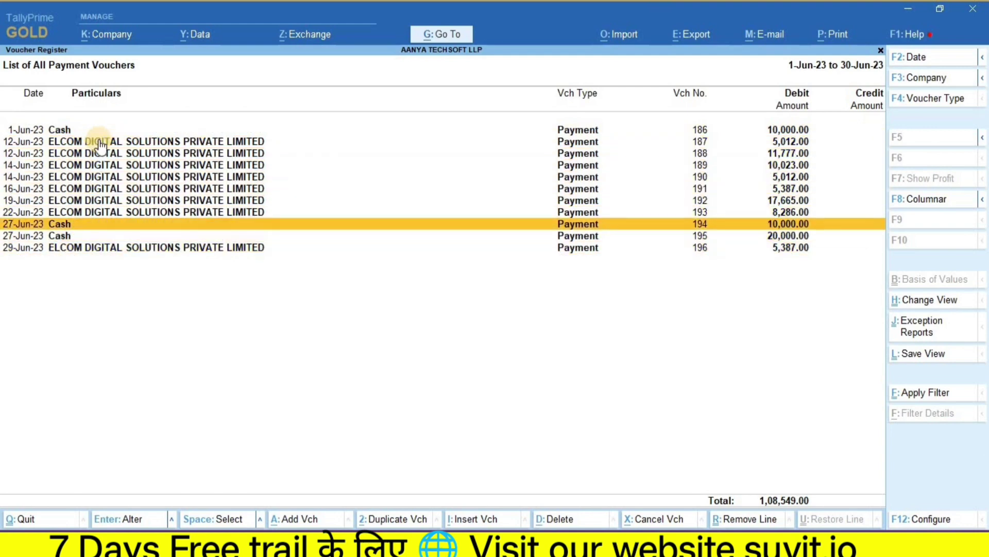
key(Down)
key(Down)
key(Up)
key(Down)
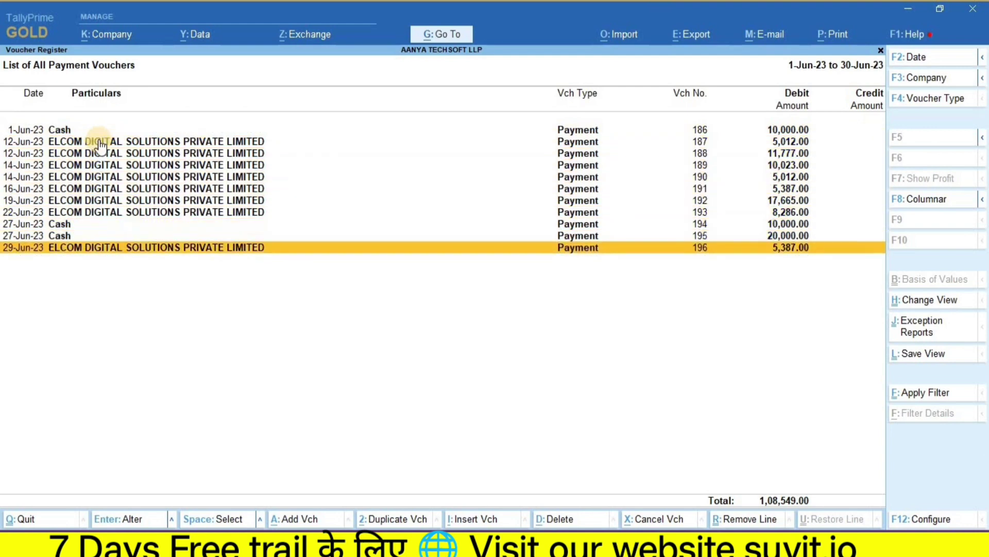
key(Up)
key(Up)
key(Up)
key(Up)
key(Up)
key(Up)
key(Up)
key(Up)
key(Up)
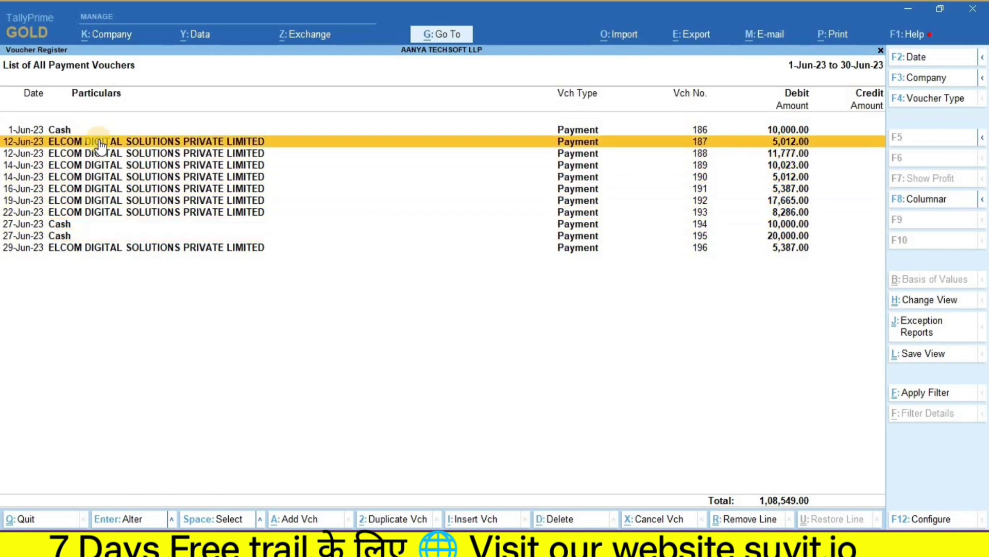
key(Up)
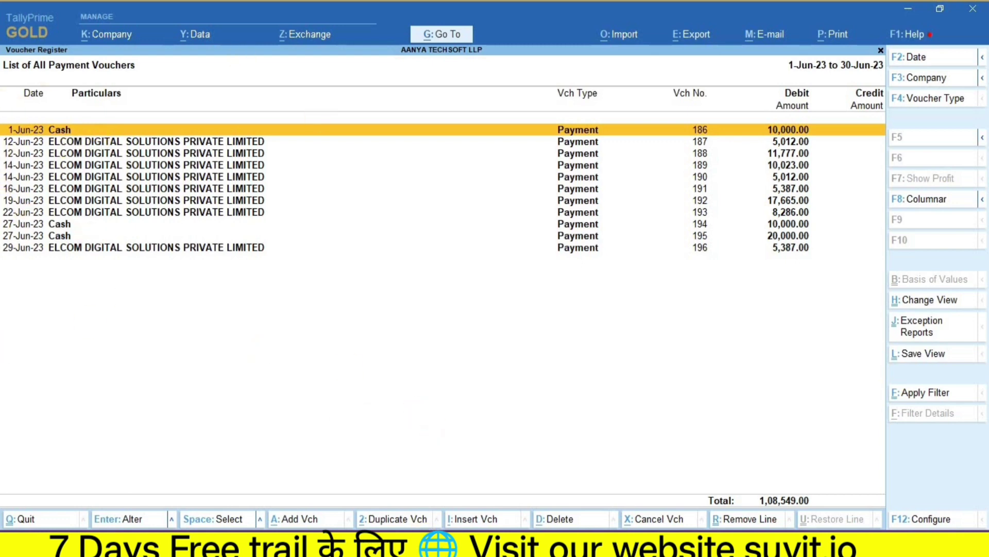
key(alt+Tab)
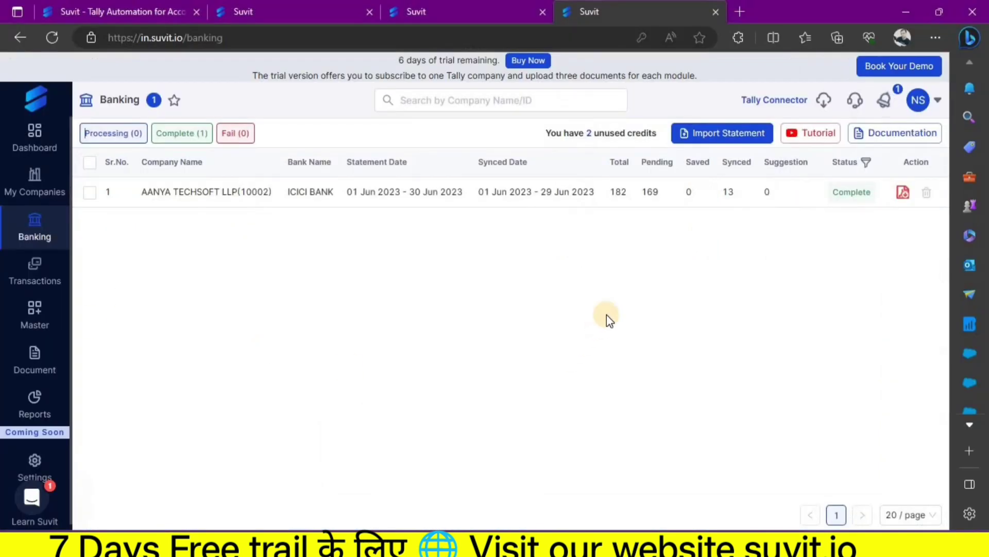
click(551, 203)
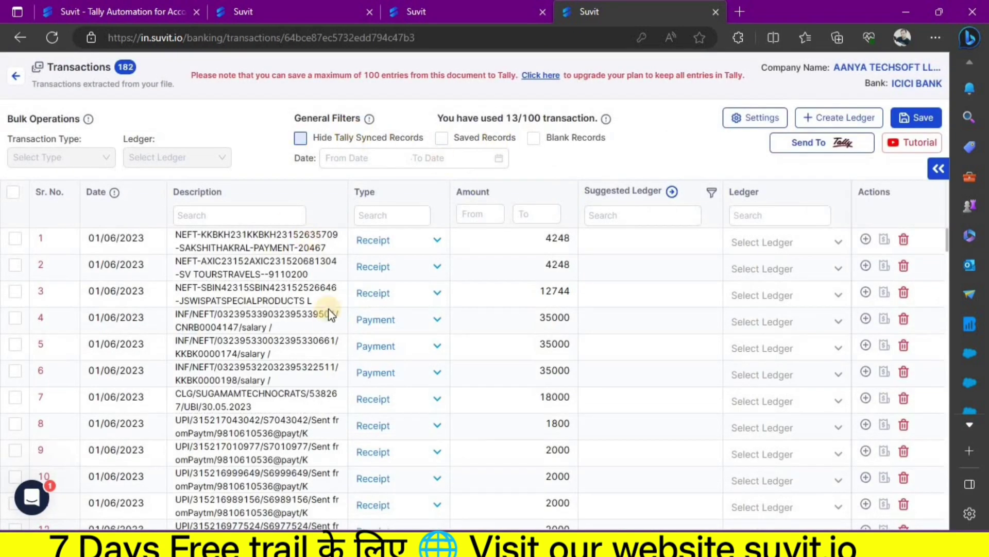
click(215, 217)
text(elc)
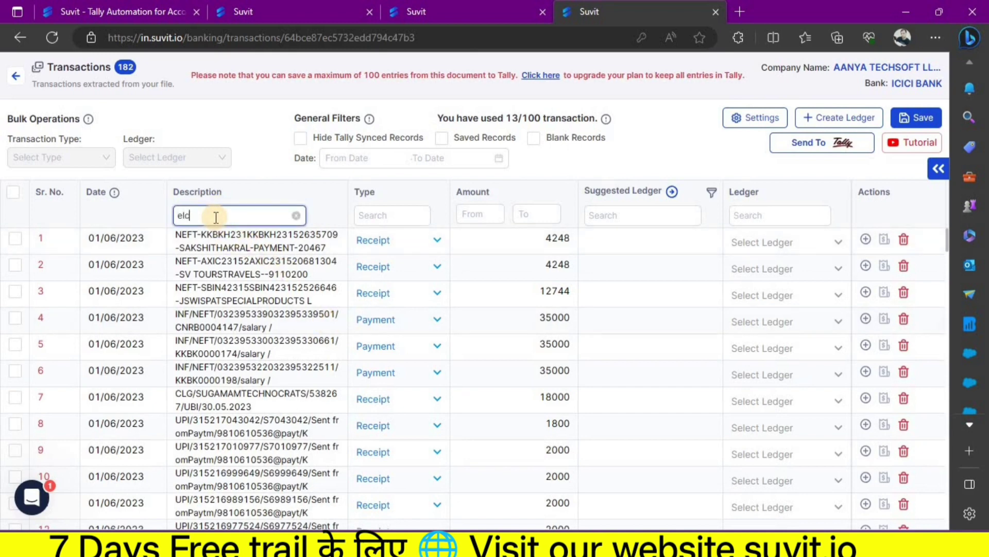
text(o)
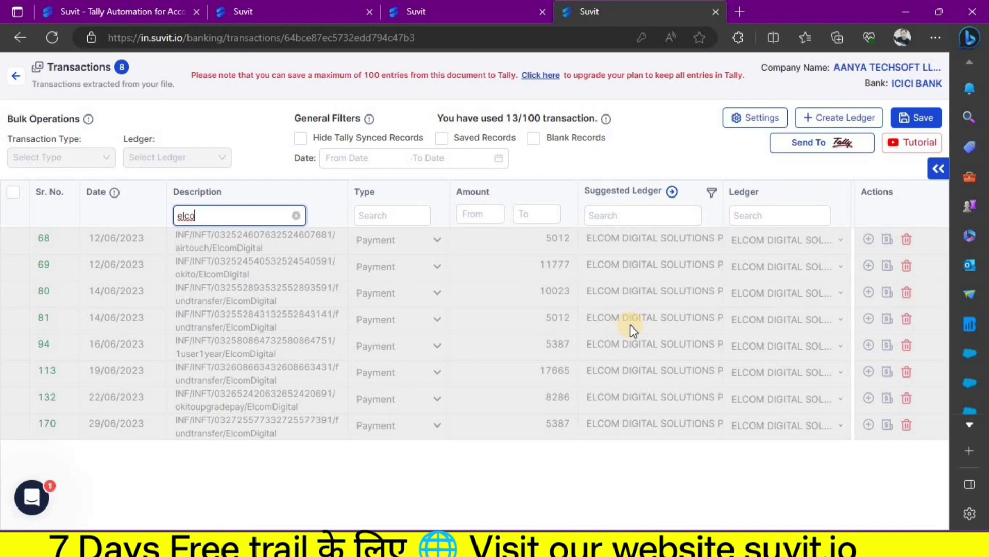
key(BackSpace)
key(BackSpace)
key(BackSpace)
key(BackSpace)
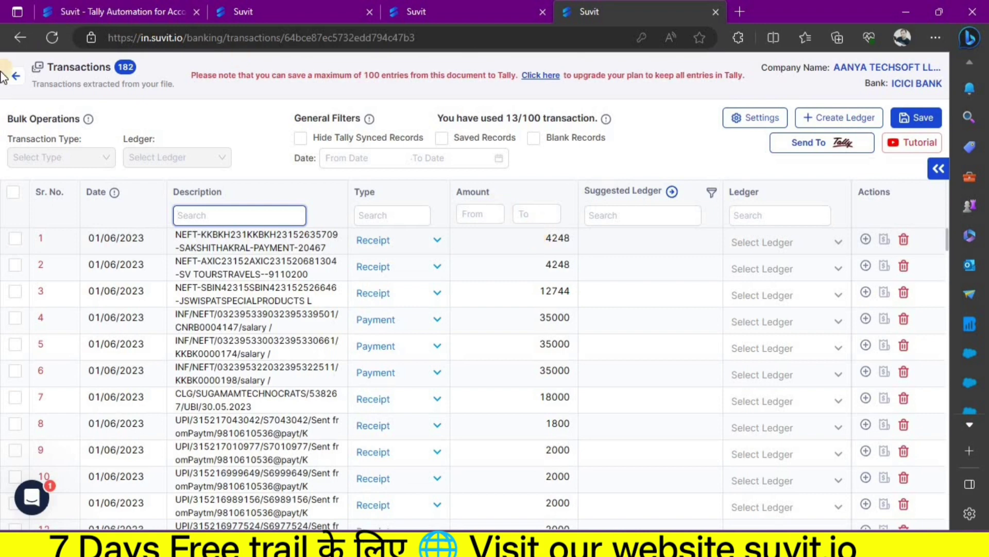
click(16, 75)
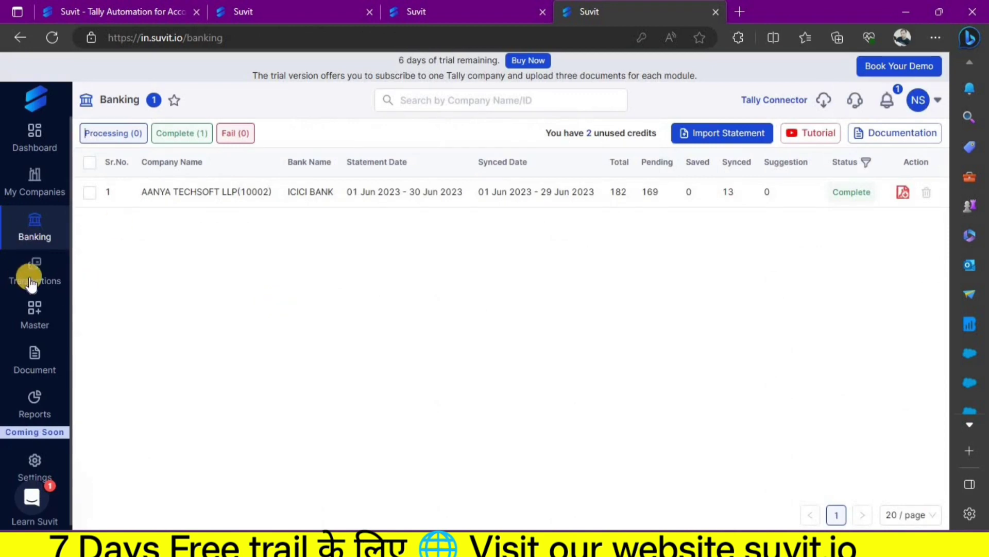
mouse_move(34, 273)
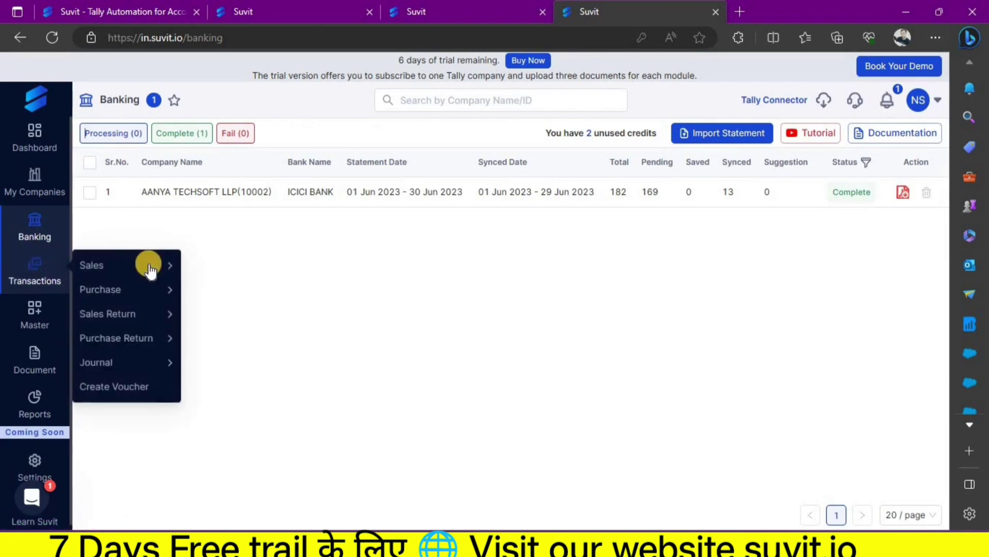
mouse_move(91, 265)
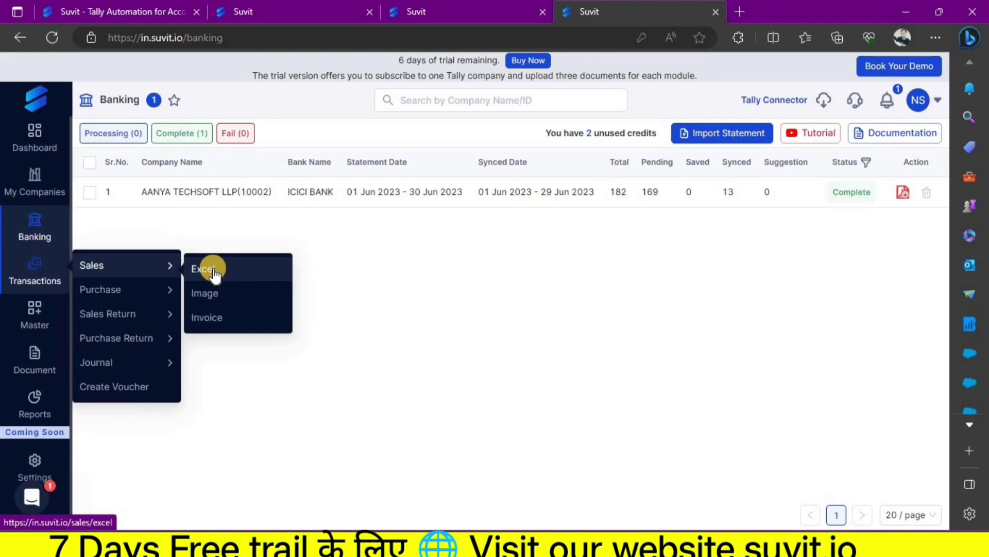
Open Transactions > Sales > Excel and show the Download Sample file choices.
click(214, 273)
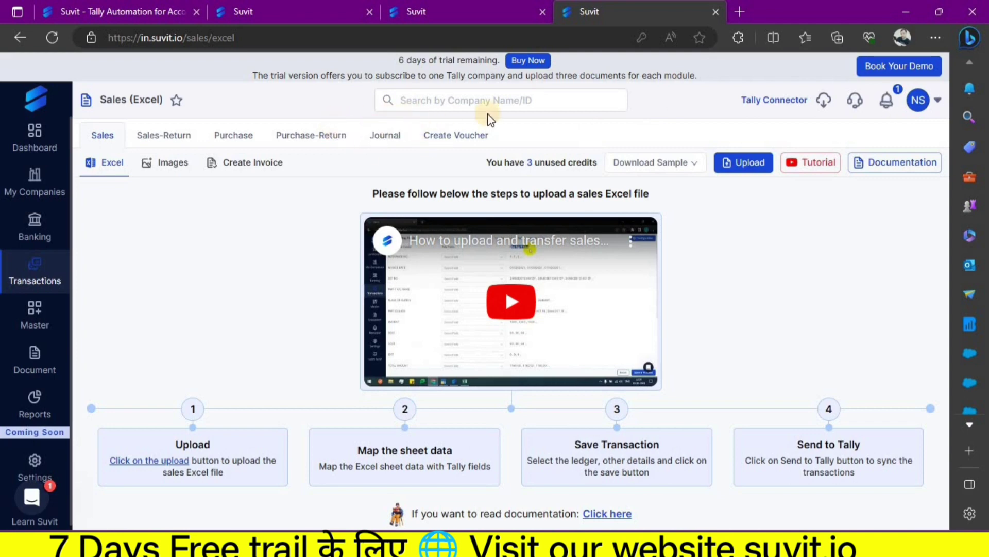
click(696, 166)
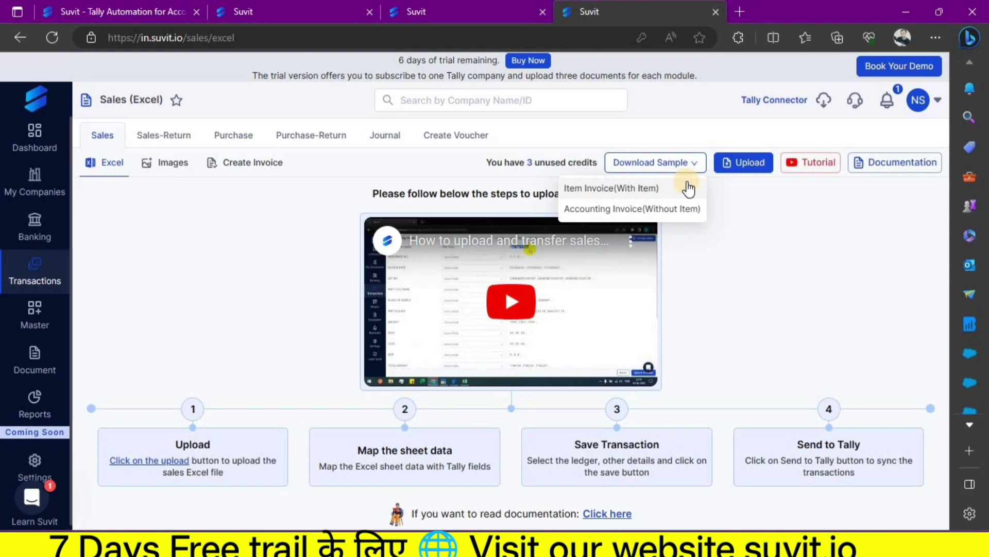
Download the Item Invoice (With Item) sample, Sales-with-item-sample-file.xlsx, then return to Suvit.
click(619, 189)
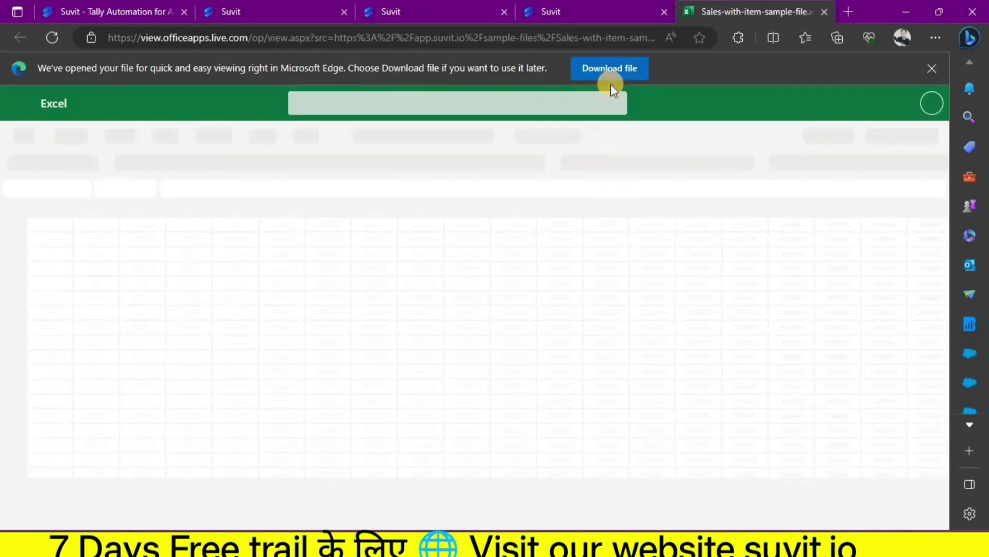
click(615, 68)
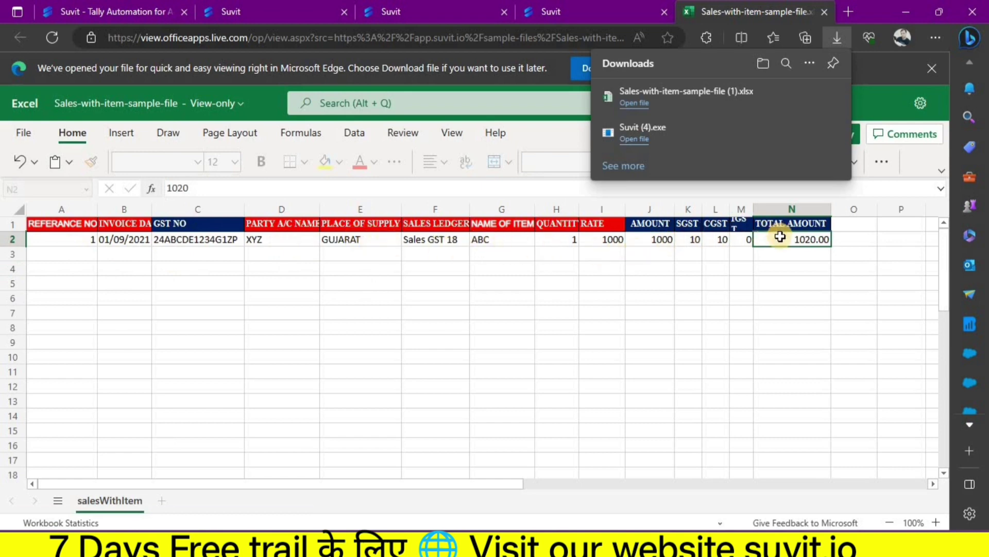
click(454, 9)
Start a sales upload for AANYA TECHSOFT LLP (10002), cancel it, and switch to the suvit.io homepage.
click(594, 9)
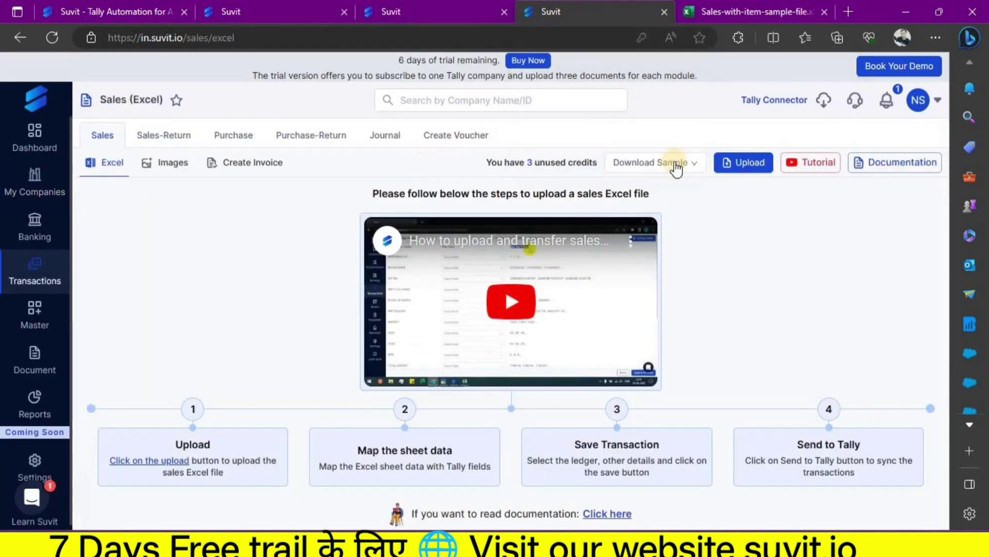
click(744, 165)
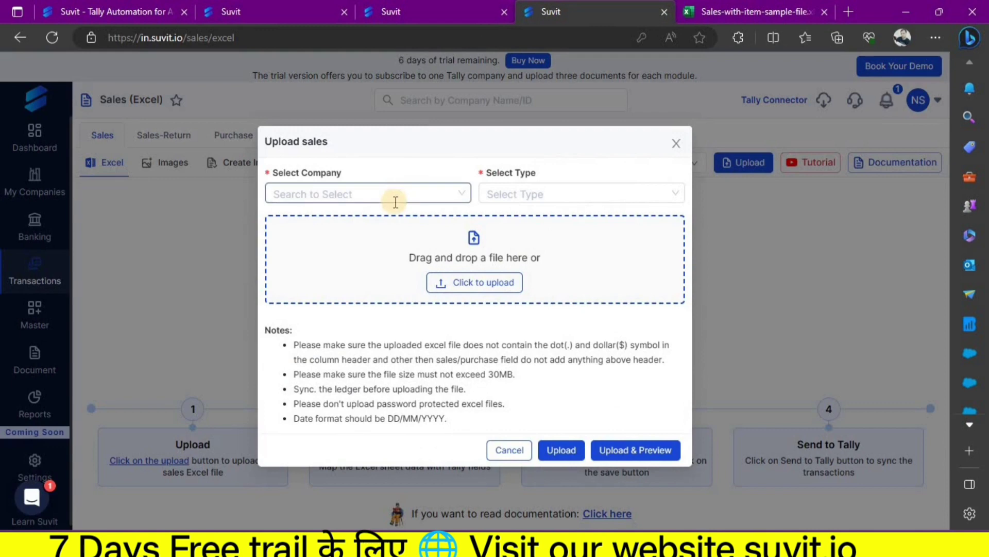
click(396, 198)
click(384, 222)
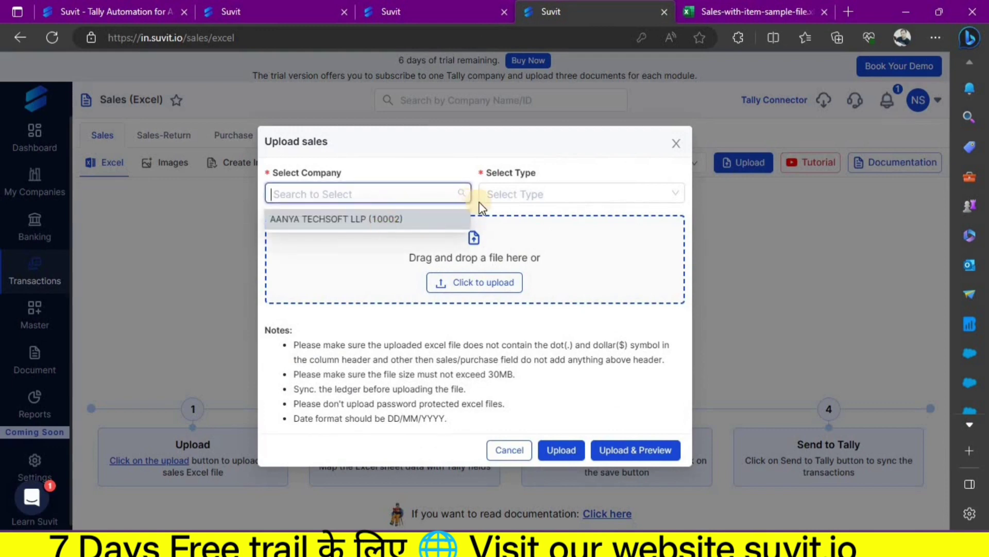
click(508, 194)
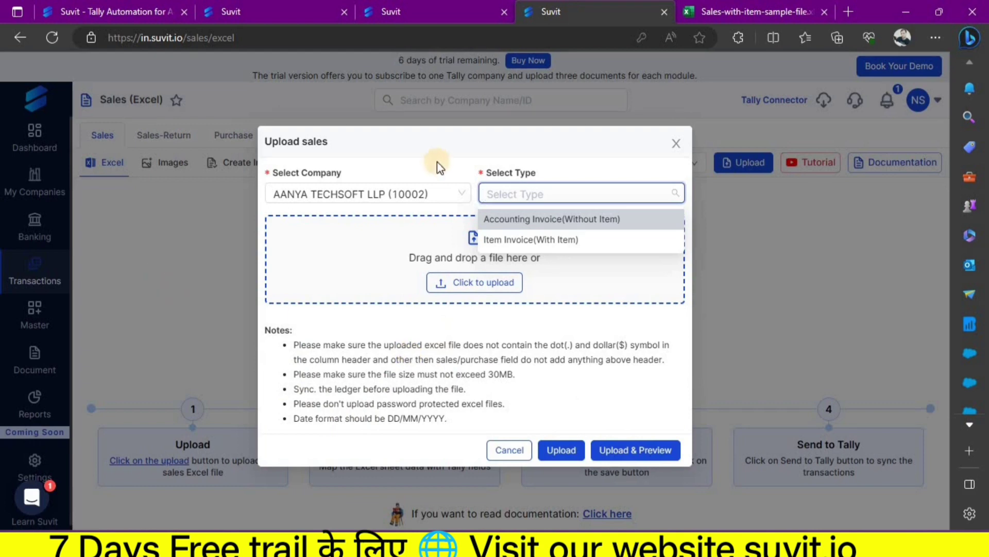
click(20, 310)
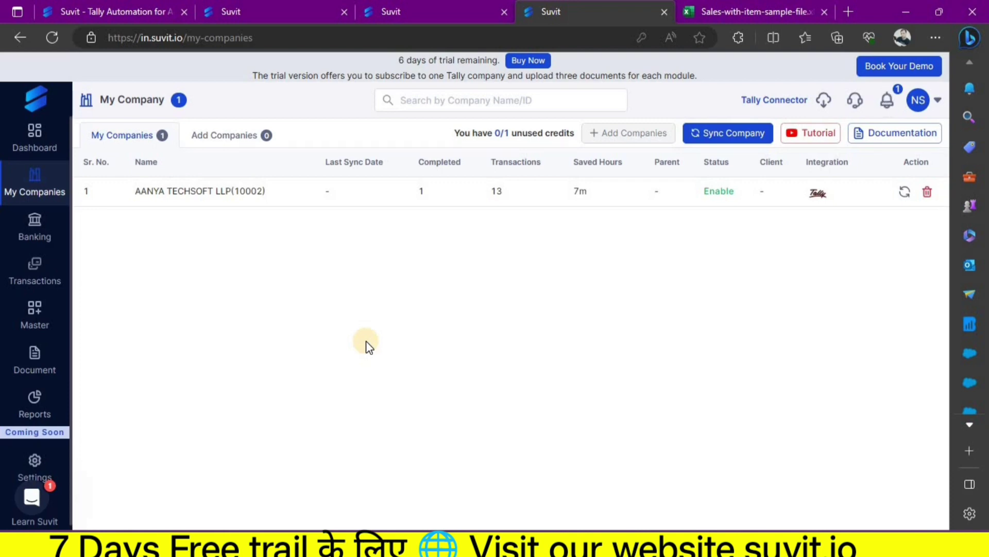
key(ctrl+1)
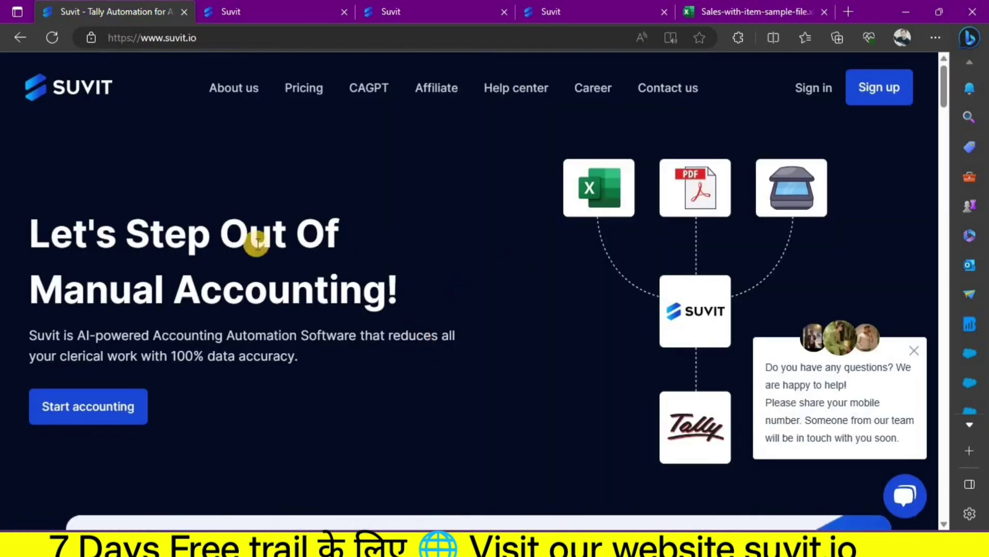
Open Suvit's pricing page and scroll to the Standard, Premium and Enterprise yearly plans.
click(299, 91)
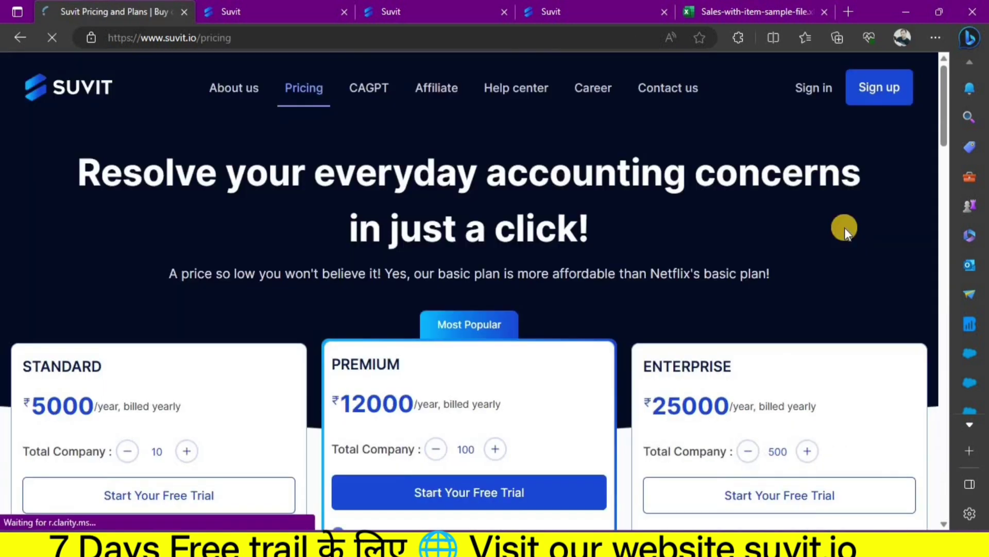
scroll(942, 155, down, 10)
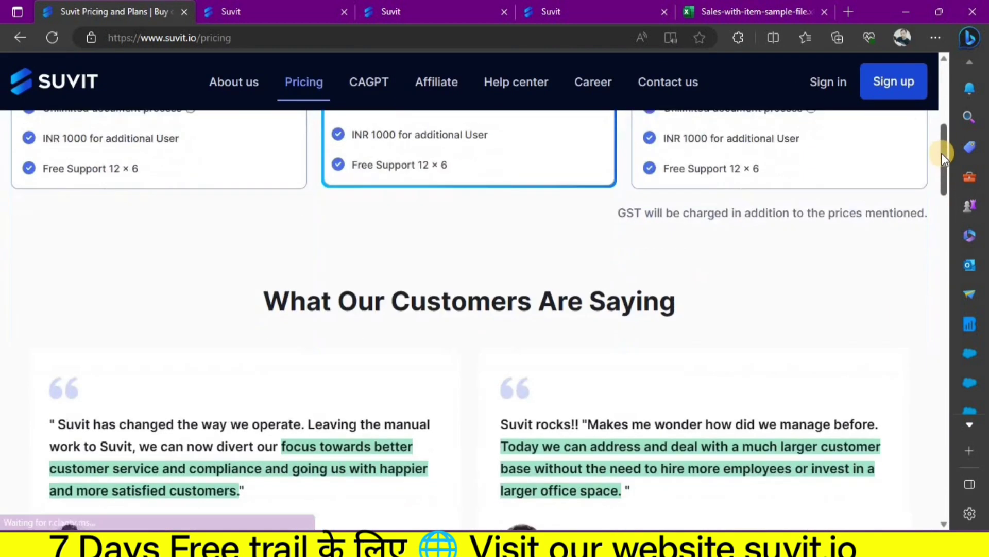
drag(942, 149, 938, 113)
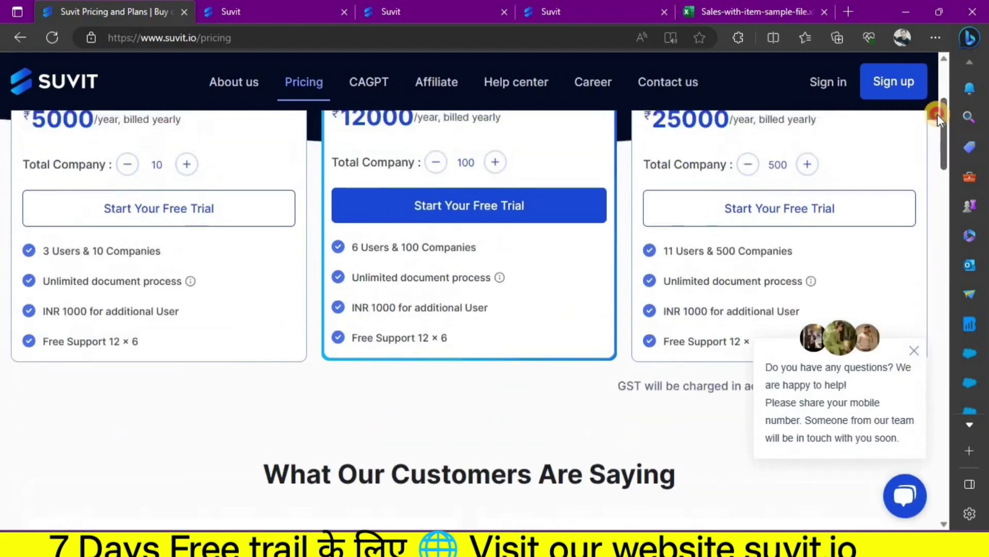